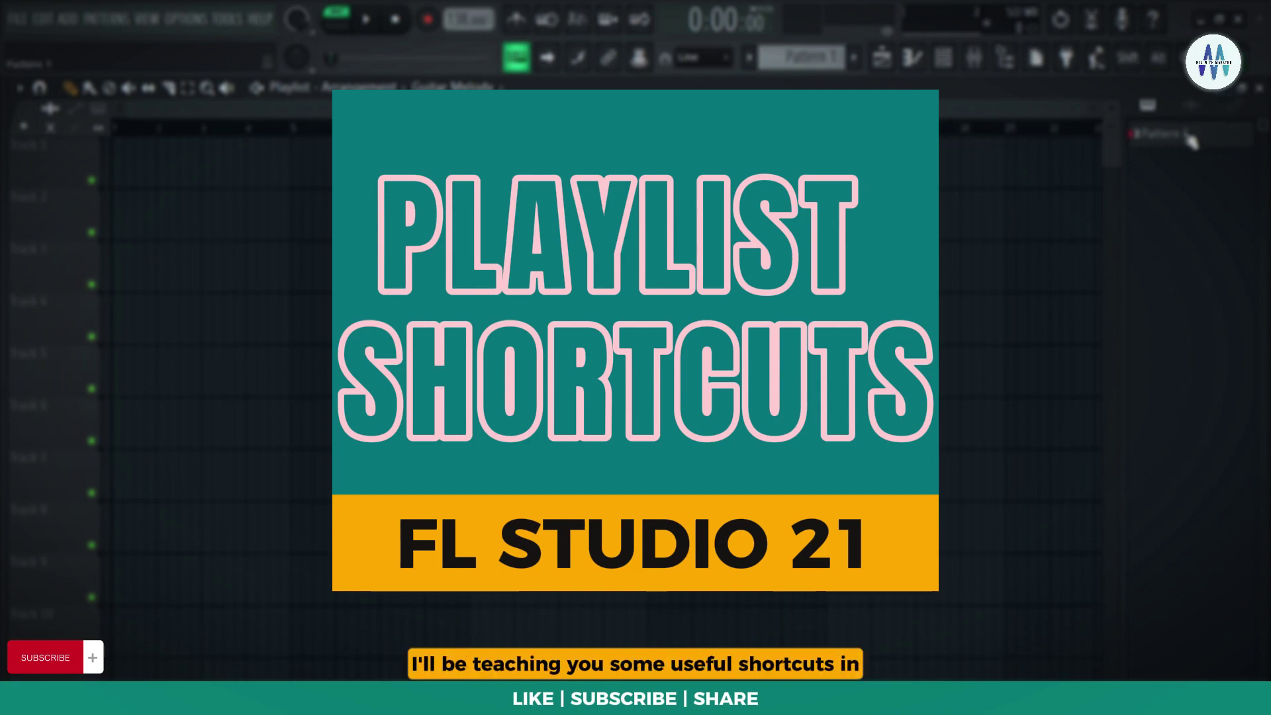
# Step: Place Pattern 1 at bar 1 of Track 1 and play the song in song mode
pyautogui.moveTo(1190, 139); pyautogui.dragTo(124, 158)
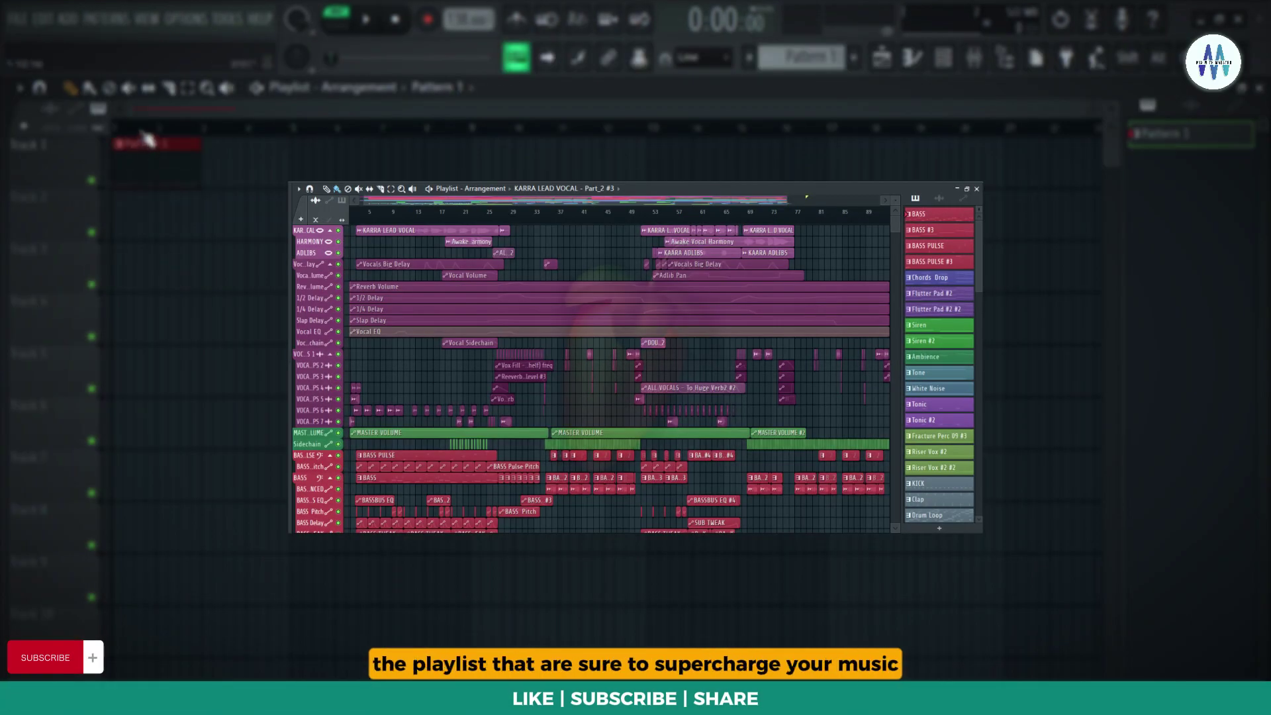
pyautogui.click(346, 30)
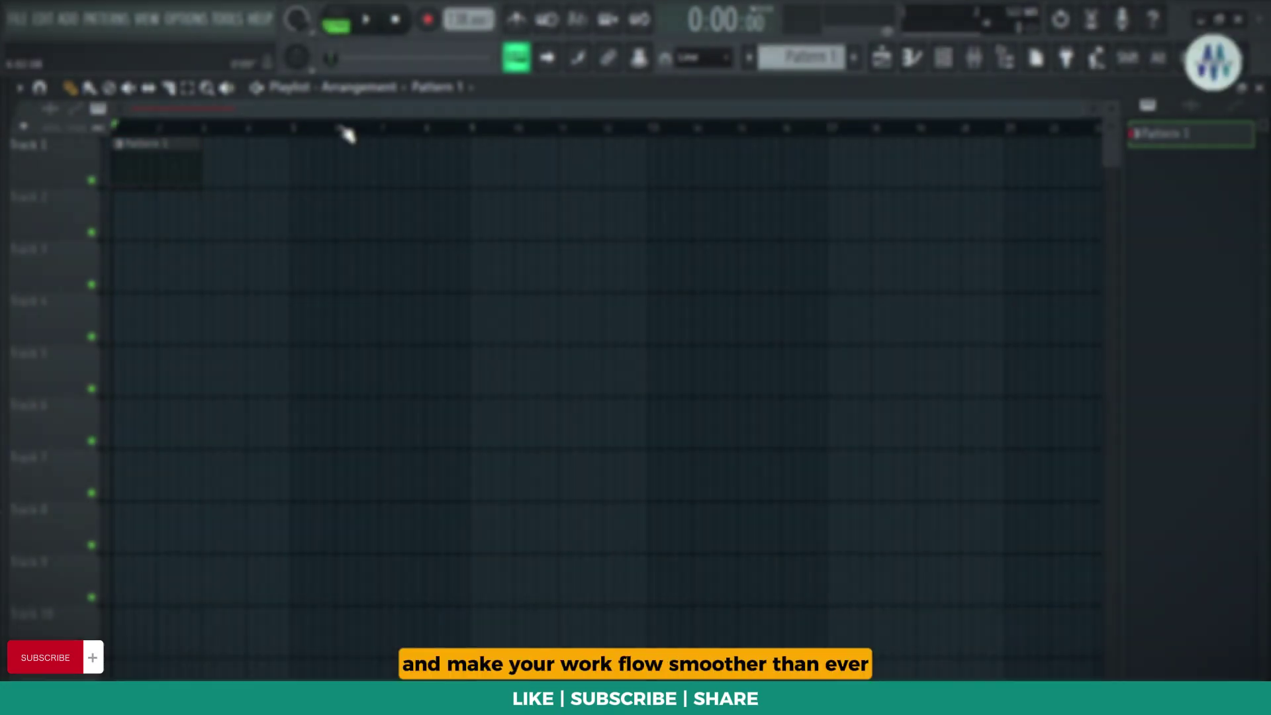
pyautogui.click(368, 20)
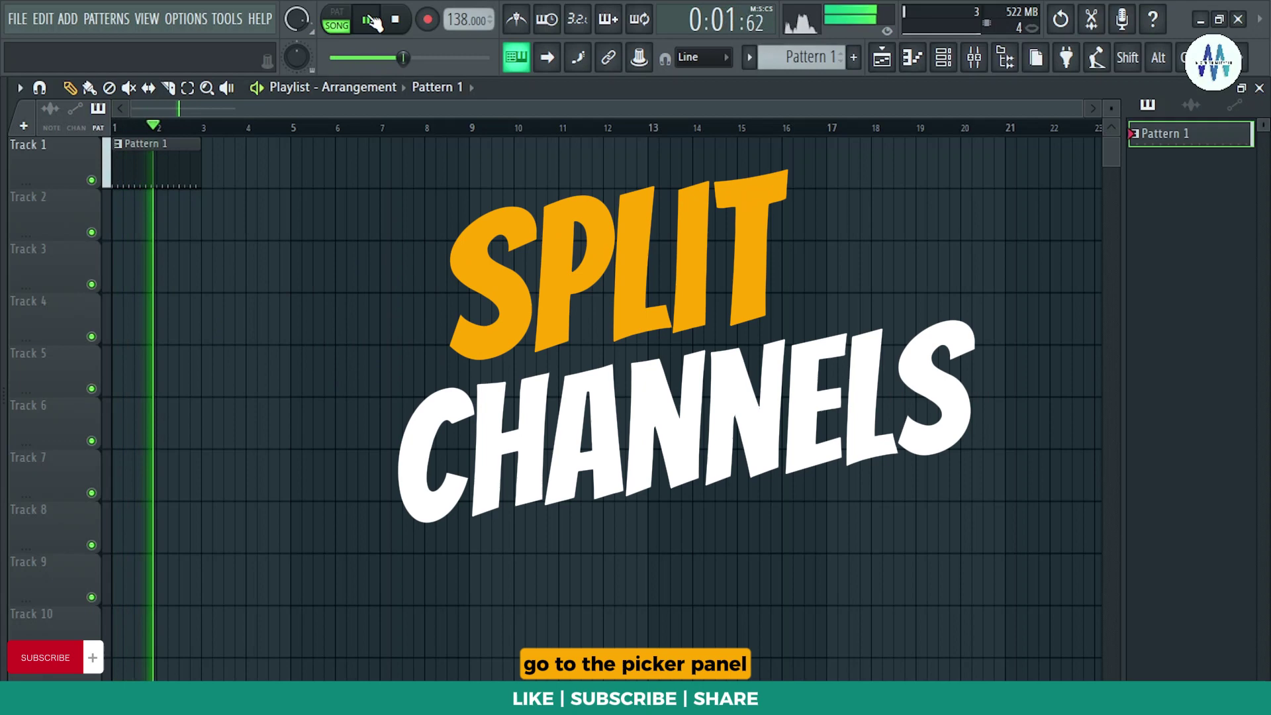
# Step: Stop playback, split Pattern 1 by channel, and delete the KICK clip from Track 1
pyautogui.click(371, 22)
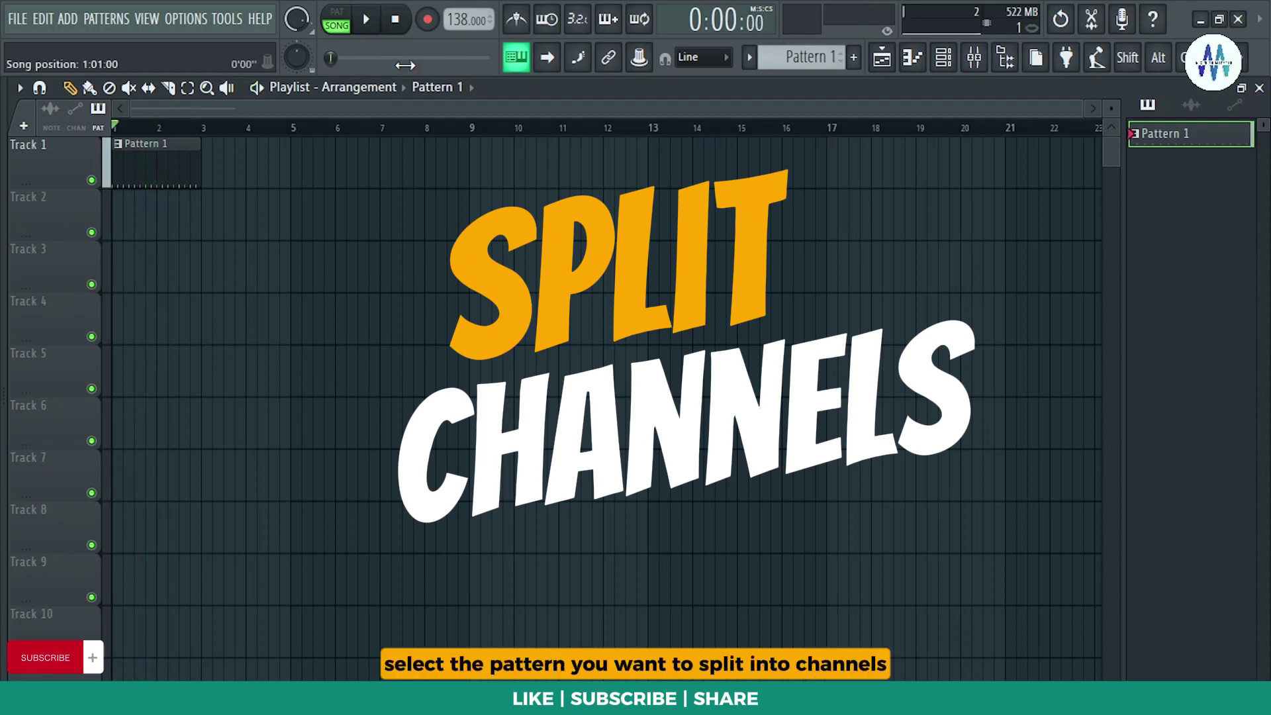
pyautogui.rightClick(1183, 140)
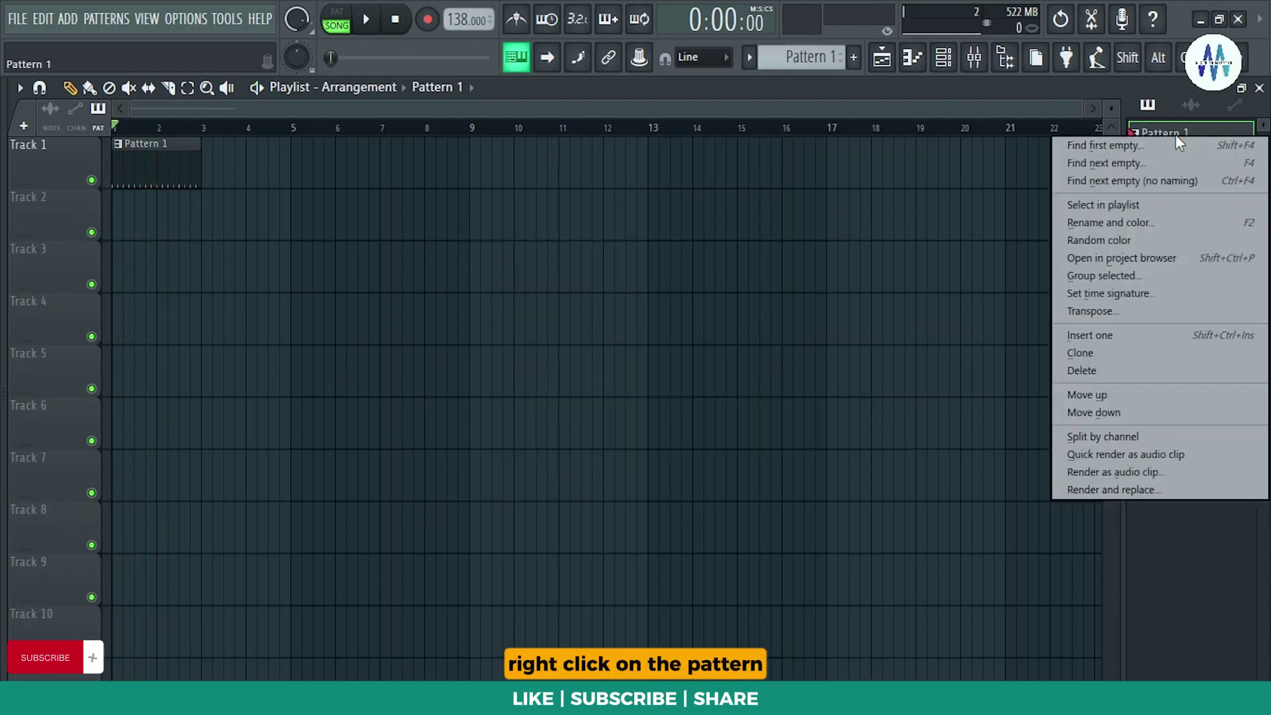
pyautogui.click(1159, 437)
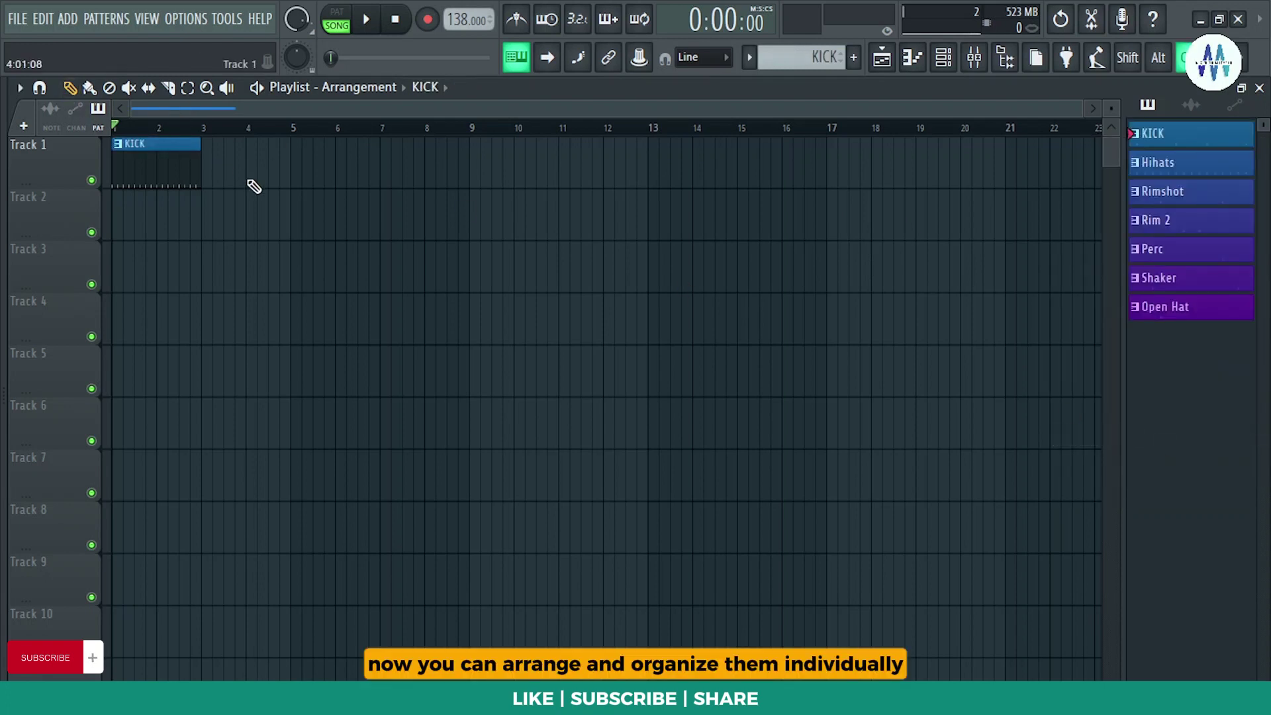
pyautogui.moveTo(250, 185); pyautogui.dragTo(94, 164)
pyautogui.press('Delete')
# Step: Place the seven patterns, KICK through Open Hat, on their own tracks at bar 1
pyautogui.click(1204, 133)
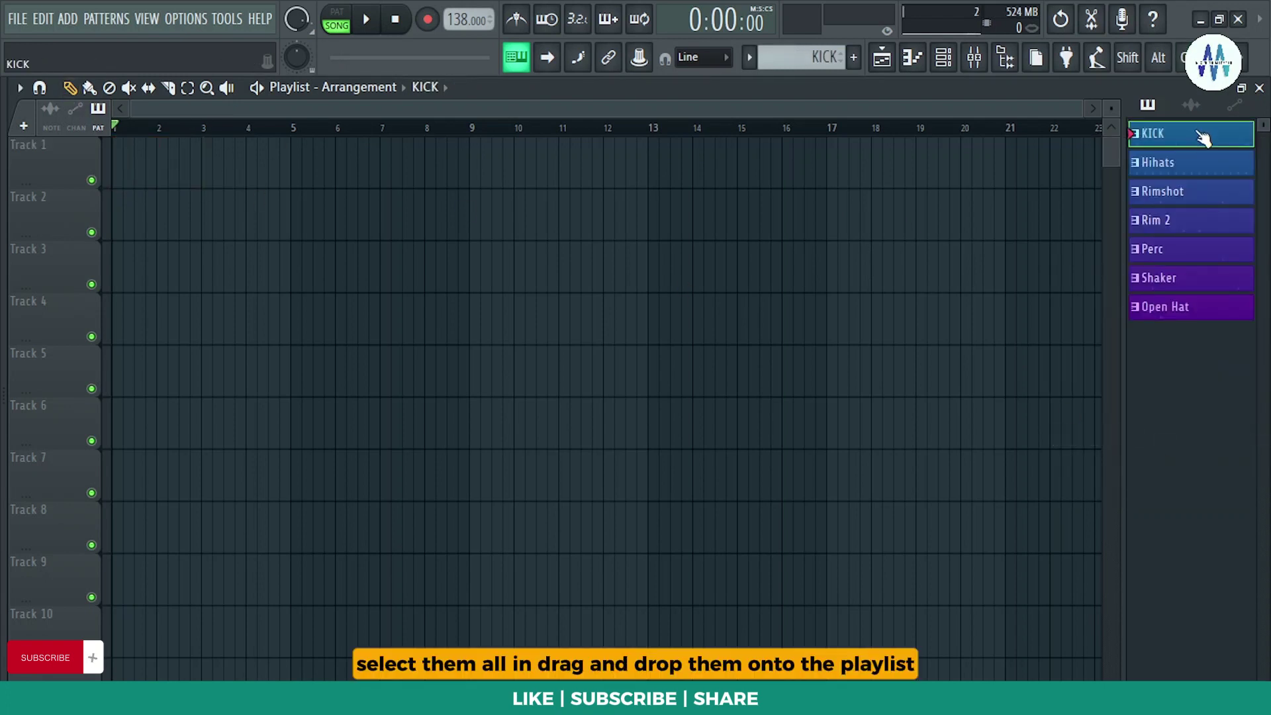
pyautogui.keyDown('shift'); pyautogui.click(1201, 313); pyautogui.keyUp('shift')
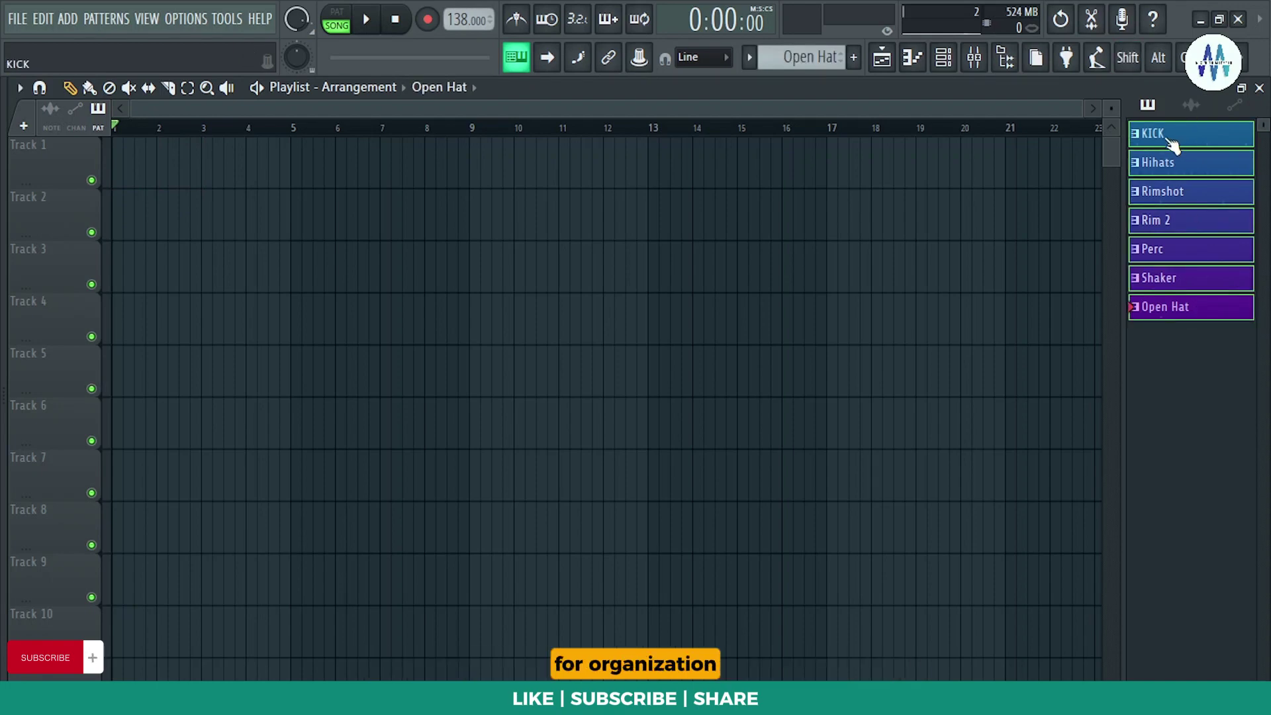
pyautogui.moveTo(1184, 141); pyautogui.dragTo(81, 165)
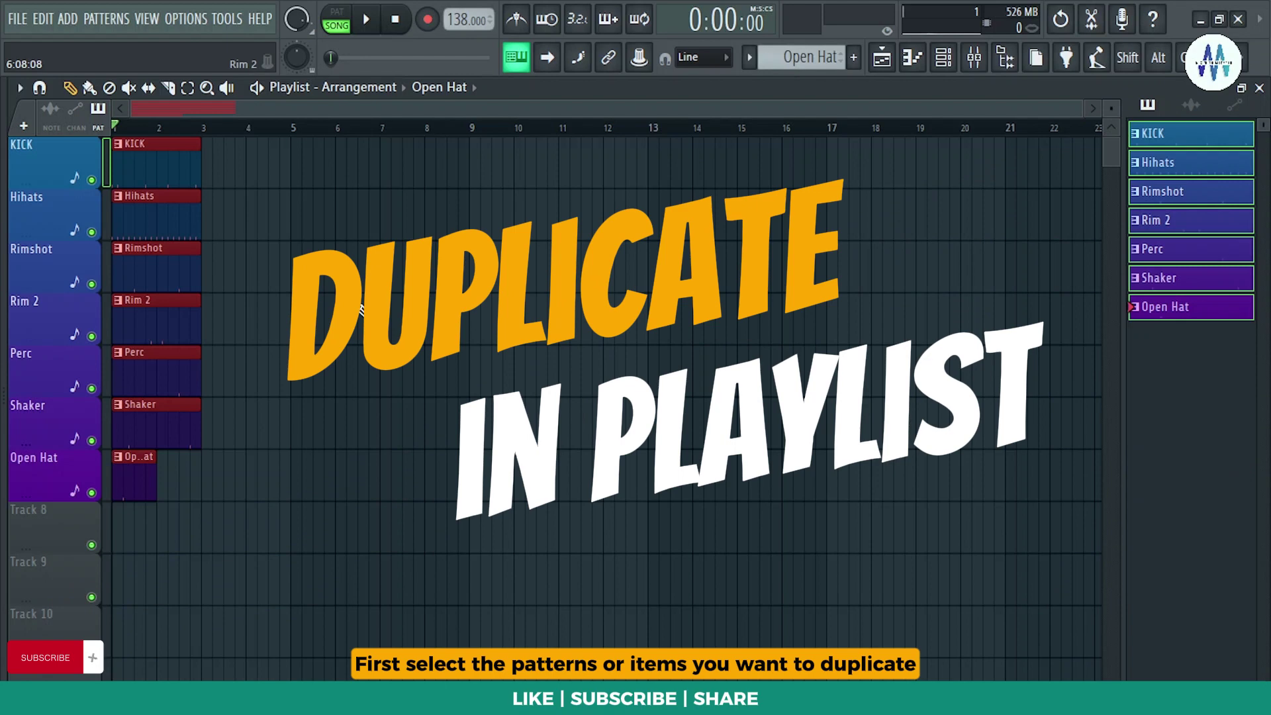
# Step: Duplicate the seven-track drum block with Ctrl+B and copy it further right to bars 9–11
pyautogui.hotkey('ctrl', 'b')
pyautogui.hotkey('ctrl', 'b')
pyautogui.hotkey('ctrl', 'b')
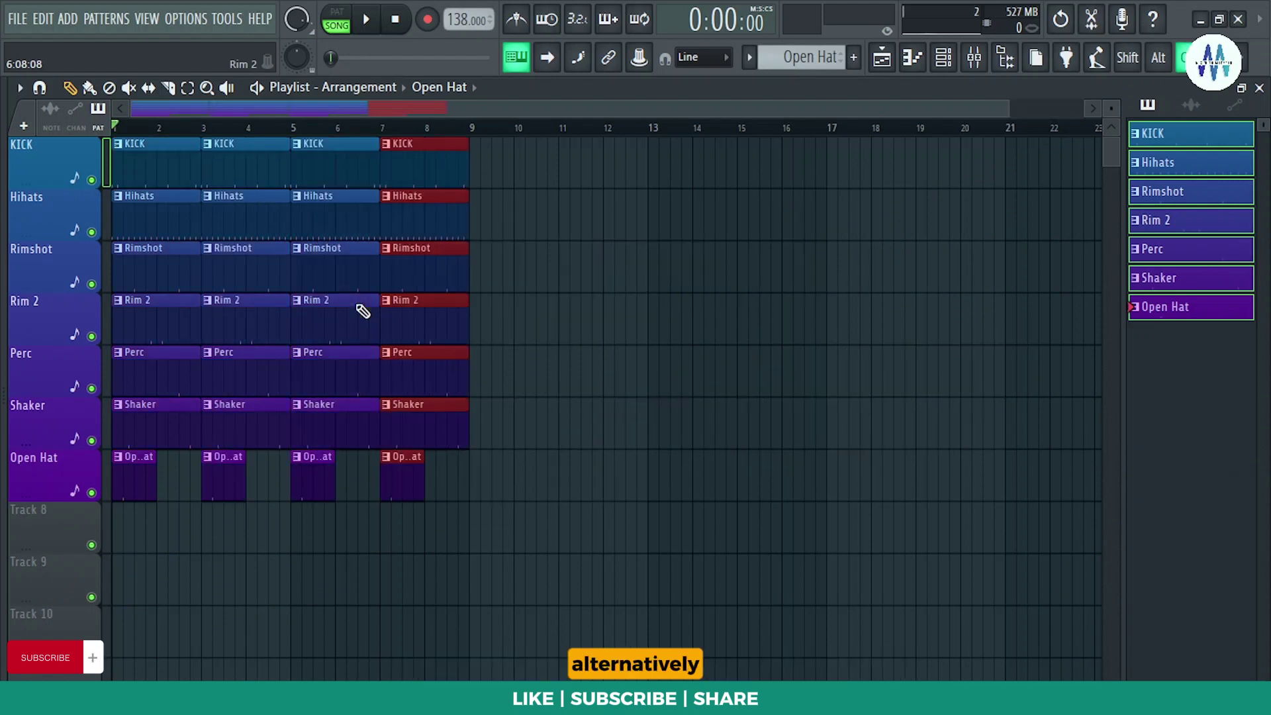
pyautogui.moveTo(424, 161); pyautogui.dragTo(680, 179)
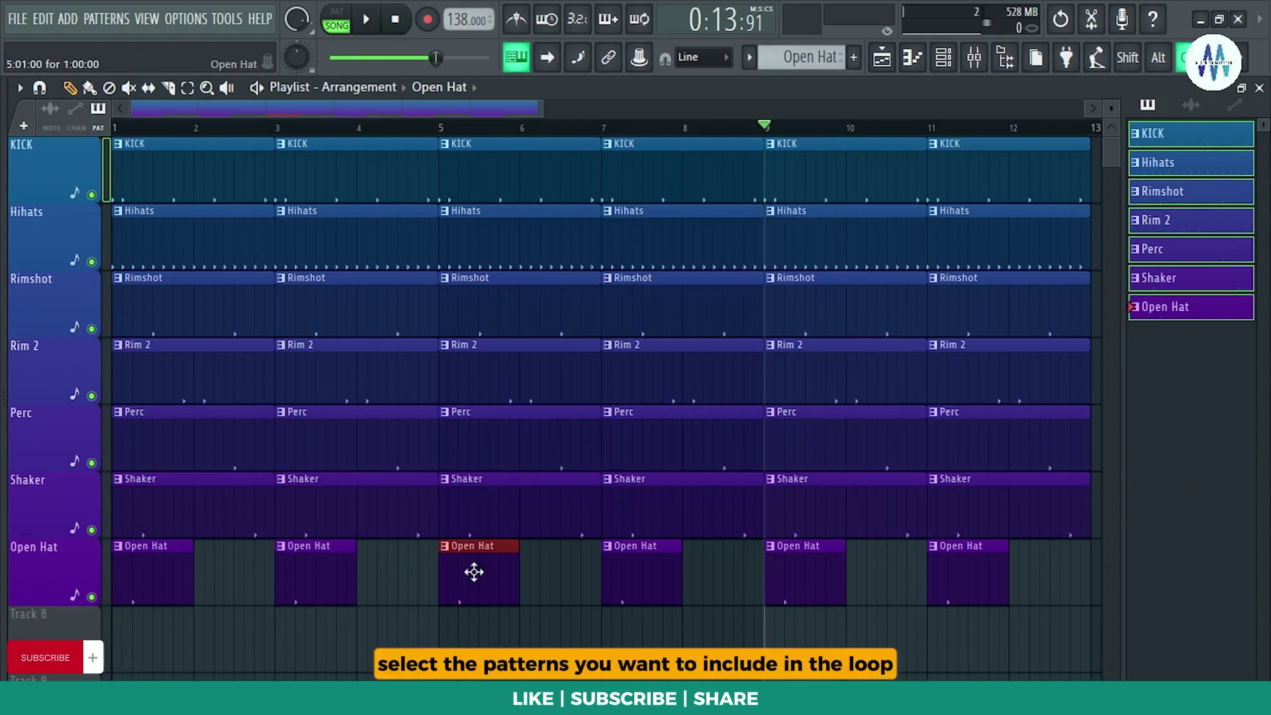
# Step: Create a loop range around the selected clip and shift it left and right by bars
pyautogui.hotkey('ctrl', 'Return')
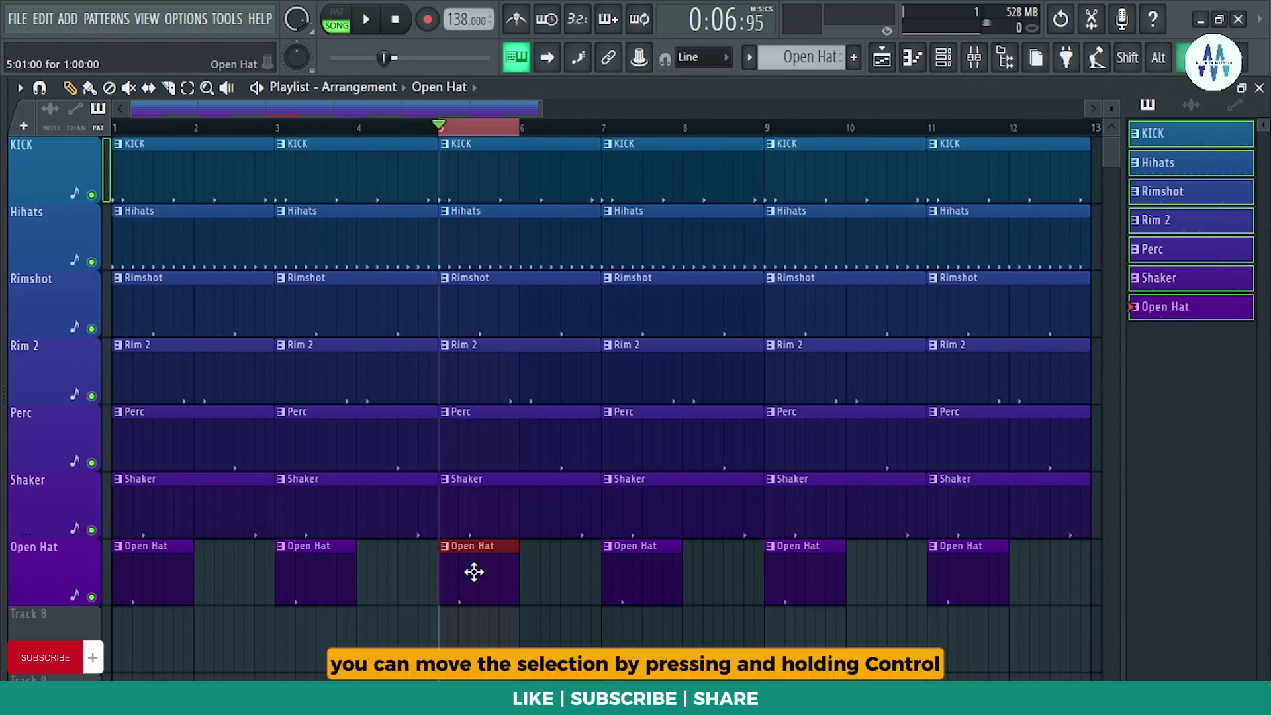
pyautogui.hotkey('ctrl', 'Right')
pyautogui.hotkey('ctrl', 'Left')
pyautogui.hotkey('ctrl', 'Left')
pyautogui.hotkey('ctrl', 'Left')
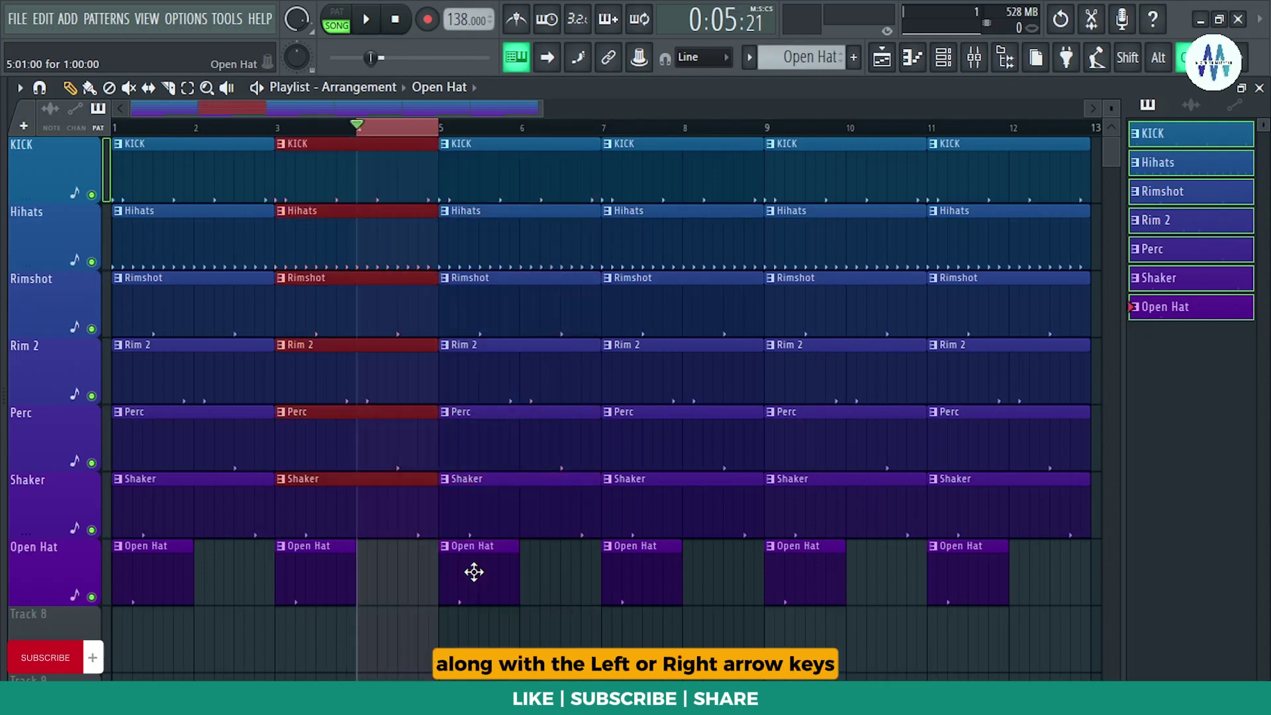
pyautogui.hotkey('ctrl', 'Left')
pyautogui.hotkey('ctrl', 'Right')
pyautogui.hotkey('ctrl', 'Right')
pyautogui.hotkey('ctrl', 'Right')
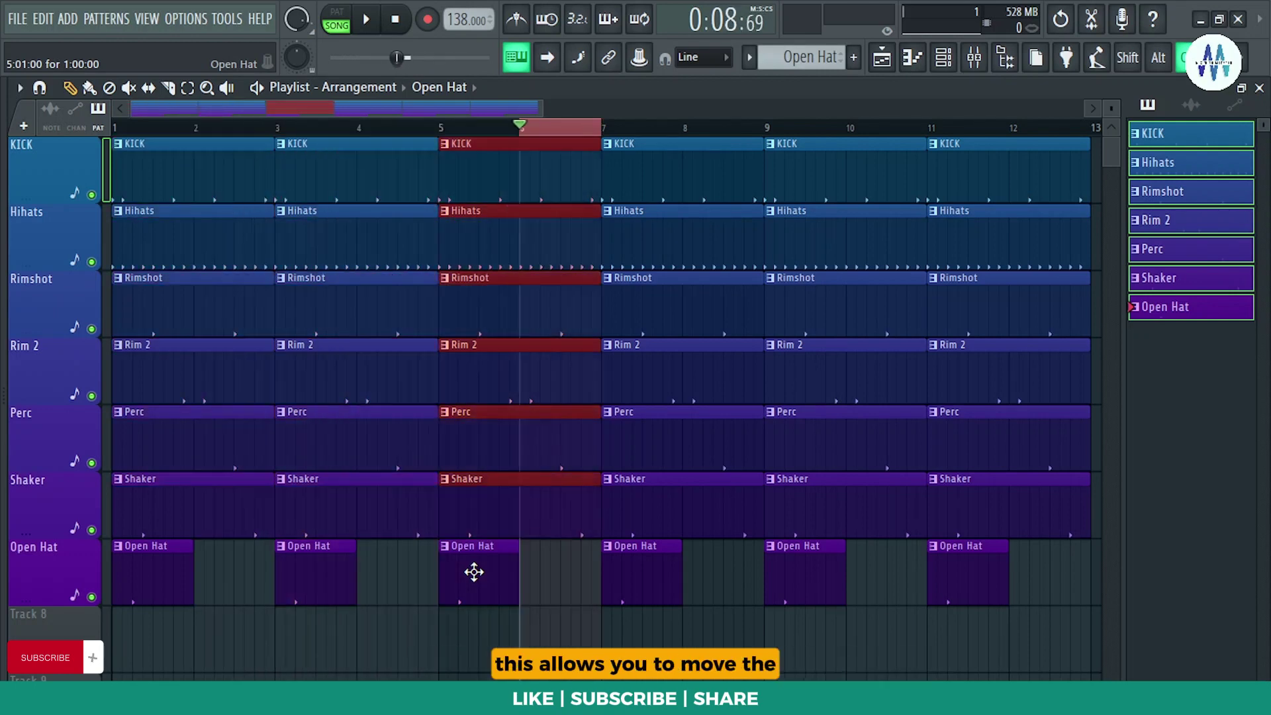
pyautogui.hotkey('ctrl', 'Left')
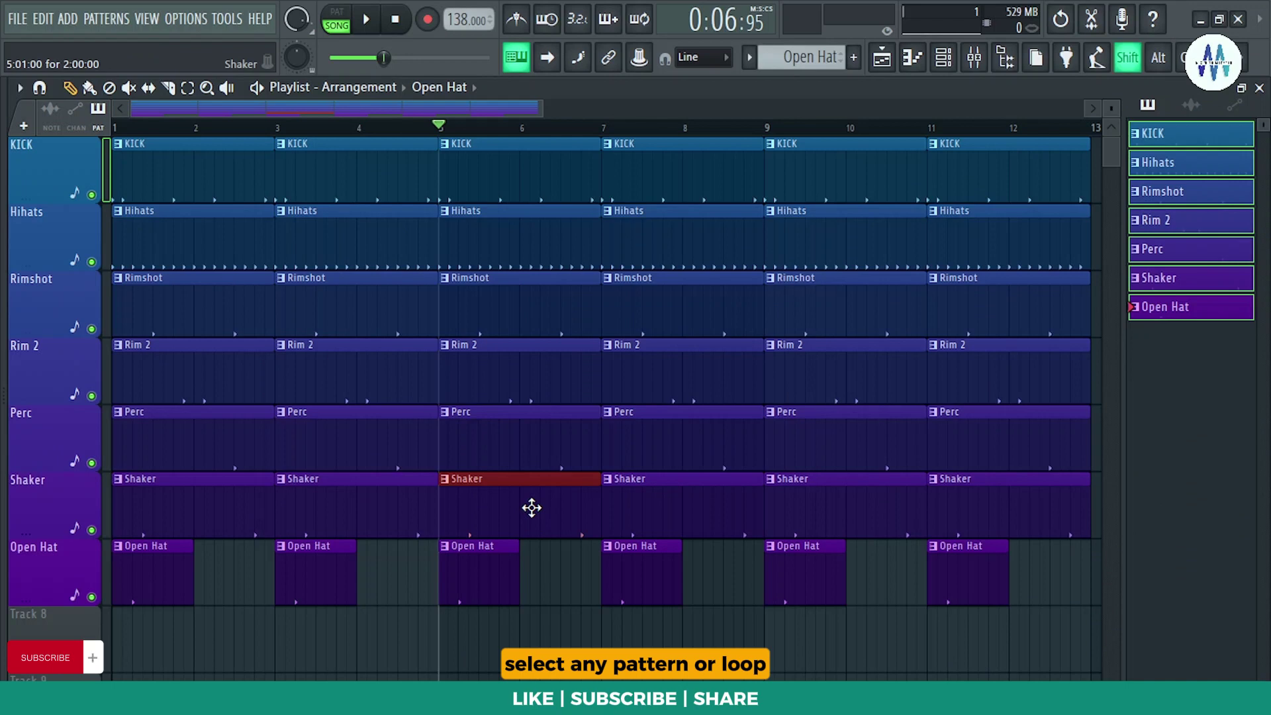
# Step: Select every clip except the Shaker at bar 3, Rimshot at bar 5 and Rim 2 at bar 9
pyautogui.hotkey('shift', 'i')
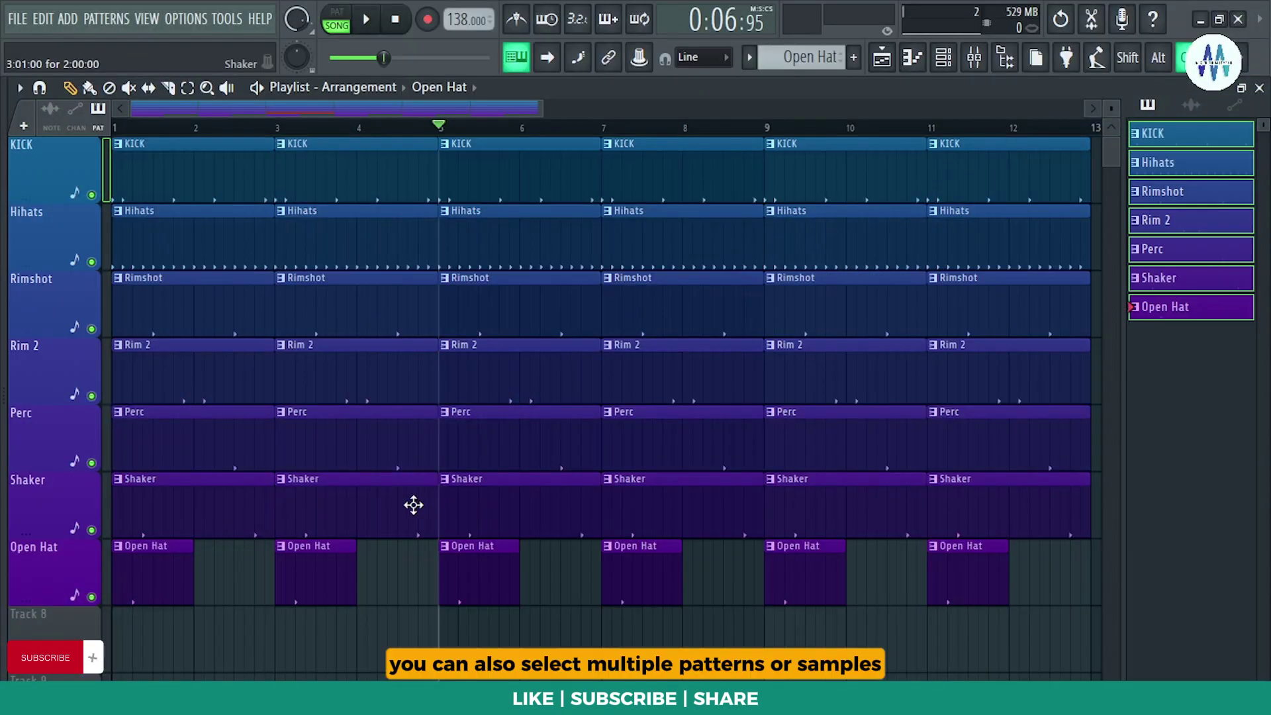
pyautogui.click(411, 503)
pyautogui.keyDown('shift'); pyautogui.click(824, 387); pyautogui.keyUp('shift')
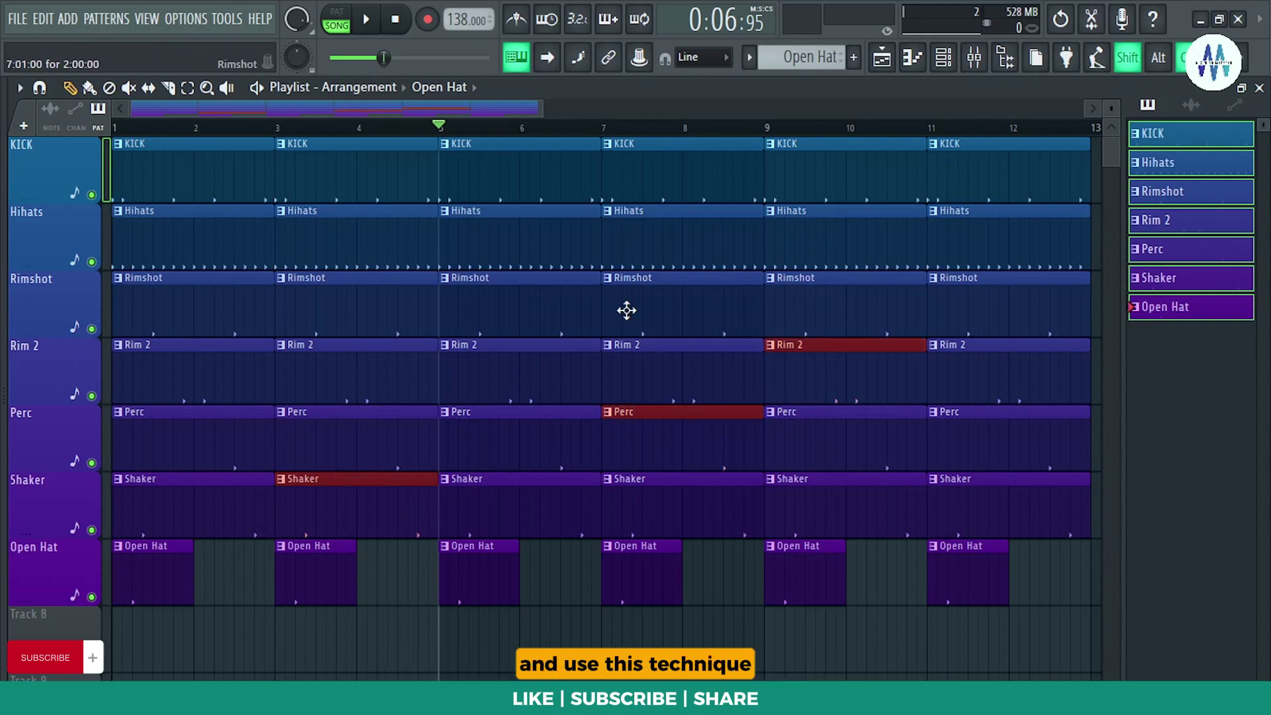
pyautogui.keyDown('shift'); pyautogui.click(556, 281); pyautogui.keyUp('shift')
pyautogui.hotkey('shift', 'i')
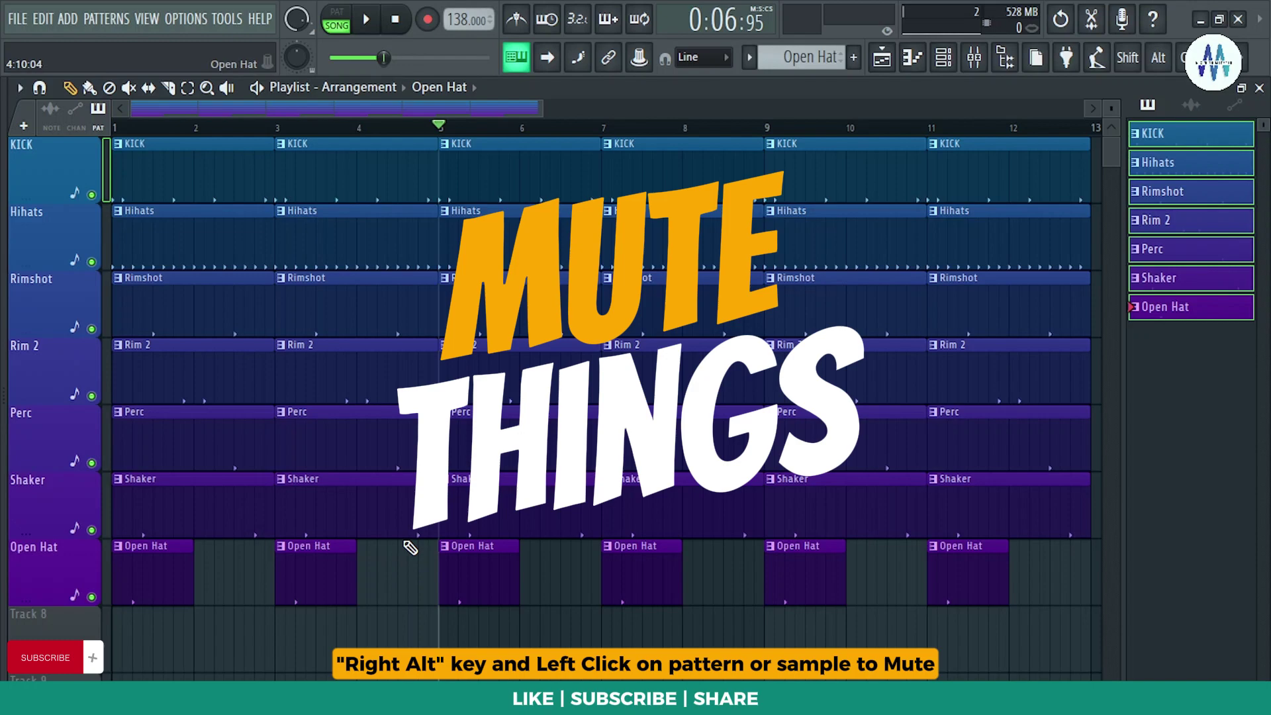
# Step: Mute and then unmute the Shaker clip at bar 3
pyautogui.press('alt')
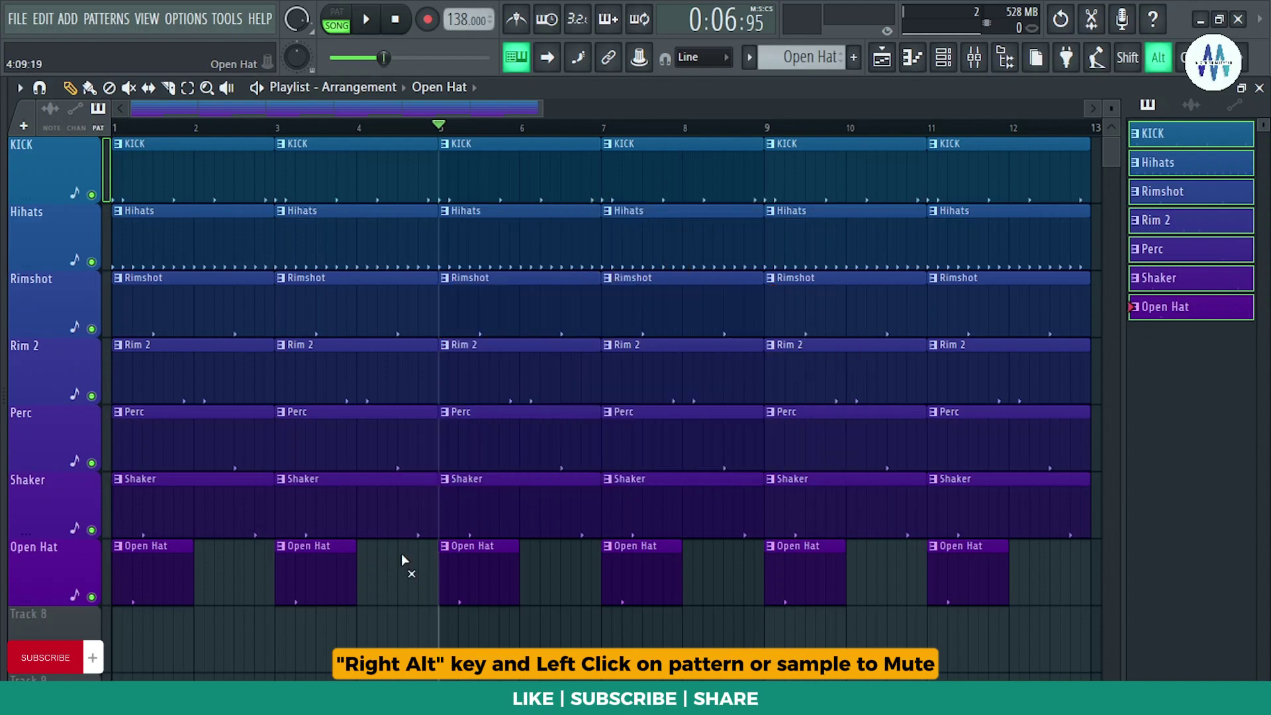
pyautogui.keyDown('alt'); pyautogui.click(394, 519); pyautogui.keyUp('alt')
pyautogui.keyDown('alt'); pyautogui.click(389, 514); pyautogui.keyUp('alt')
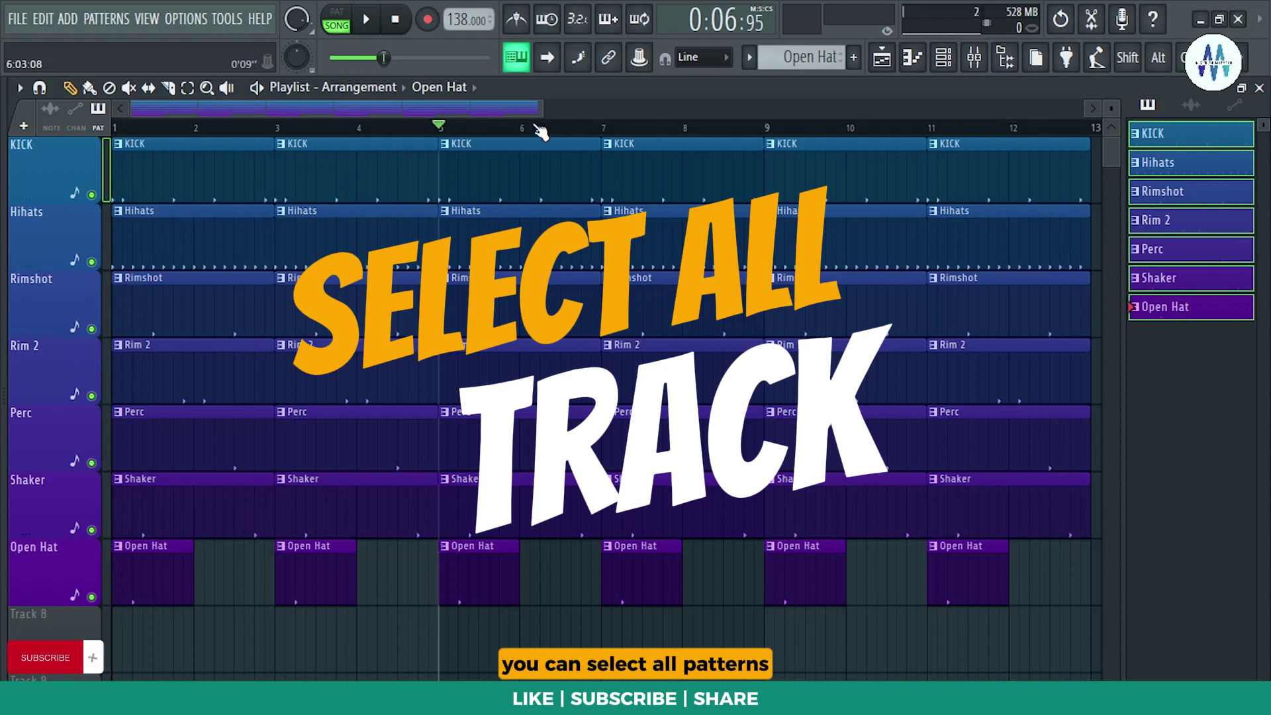
# Step: Select the KICK through Shaker tracks and all their clips, leaving Open Hat out
pyautogui.moveTo(539, 105); pyautogui.dragTo(686, 109)
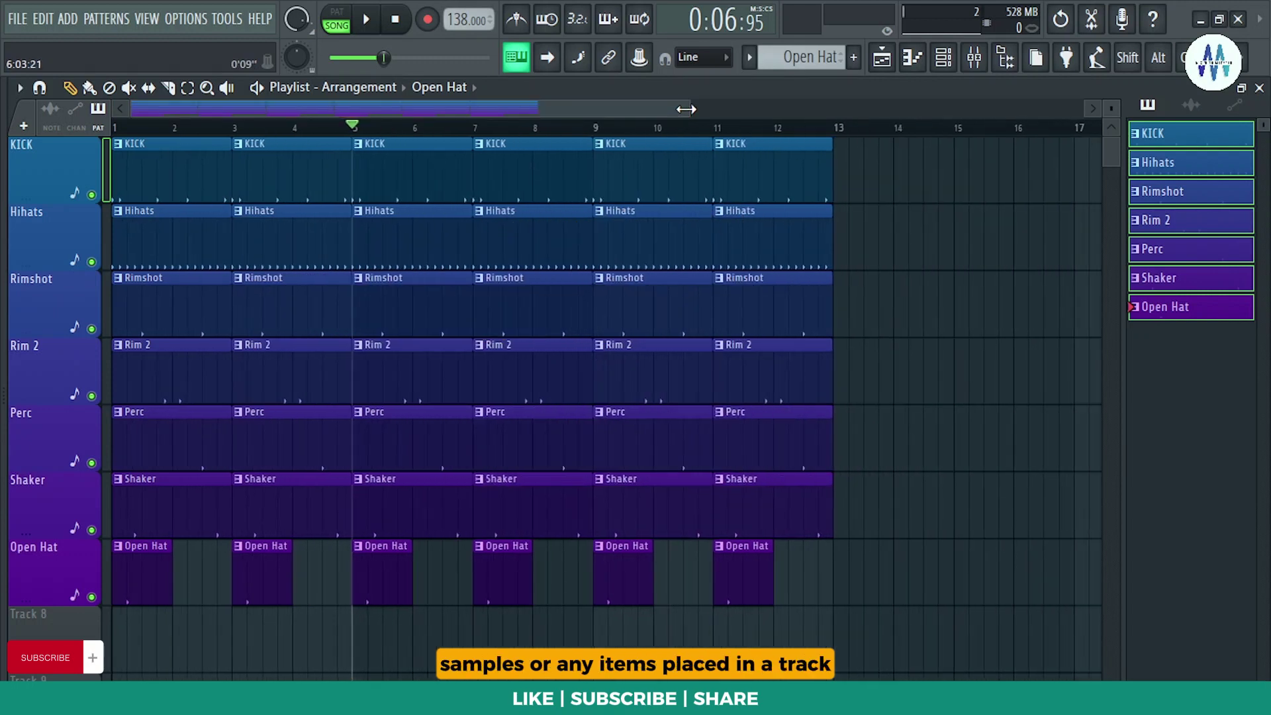
pyautogui.keyDown('ctrl'); pyautogui.click(68, 166); pyautogui.keyUp('ctrl')
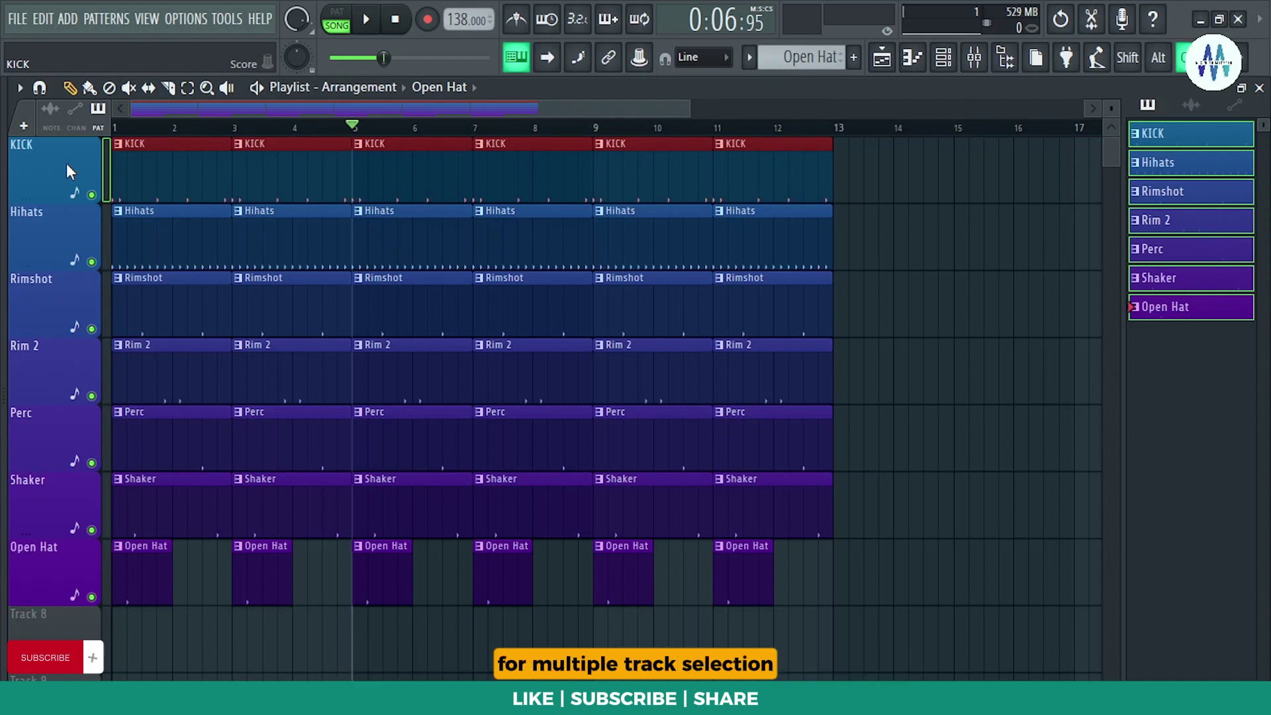
pyautogui.moveTo(66, 163); pyautogui.dragTo(56, 529)
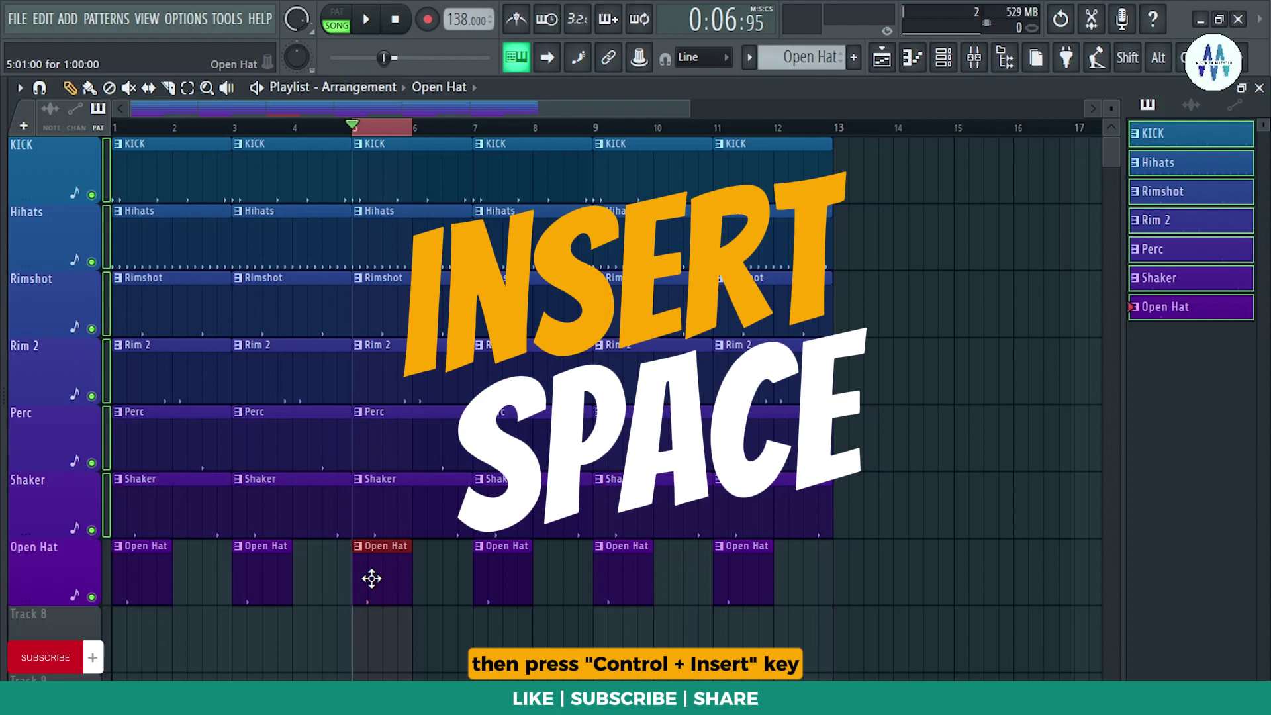
# Step: Insert one bar of space at bar 5, then delete that time so the arrangement ends at bar 12
pyautogui.press('ctrl+Insert')
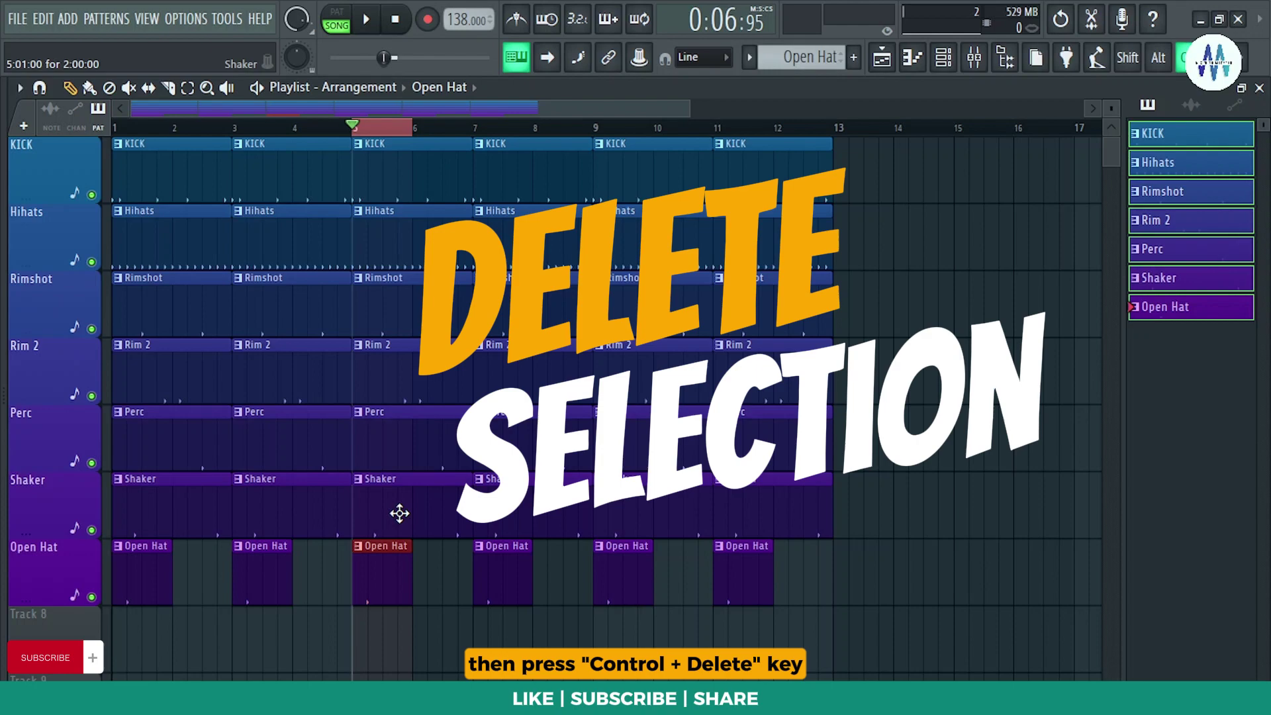
pyautogui.hotkey('ctrl', 'Delete')
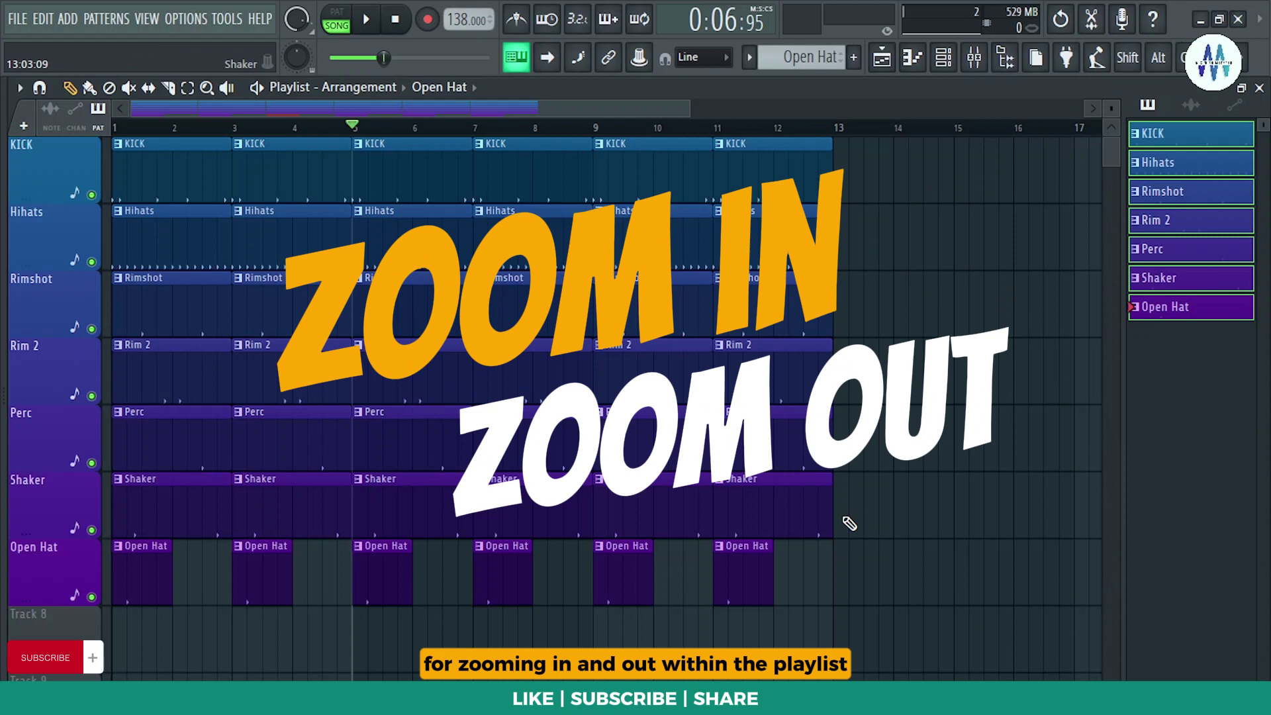
# Step: Zoom the playlist in around bars 8–10, then back out to show all 12 bars
pyautogui.press('pageup')
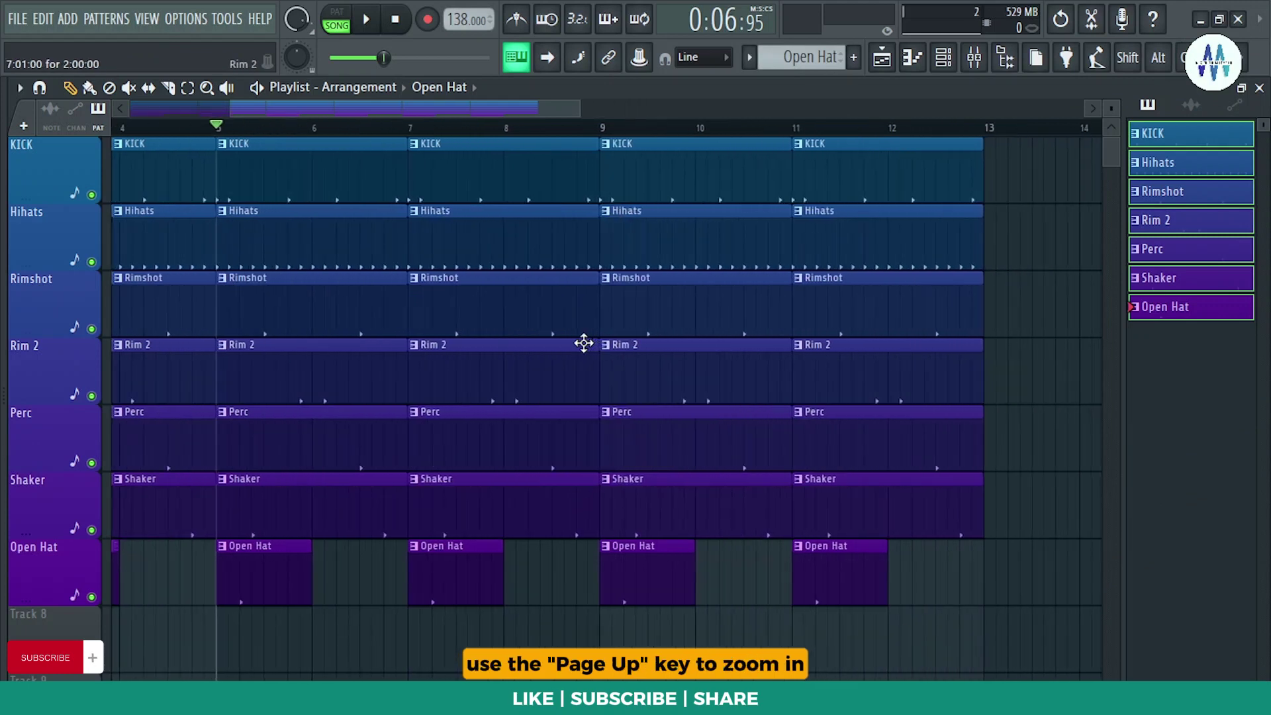
pyautogui.press('pageup')
pyautogui.press('pageup')
pyautogui.press('pageup')
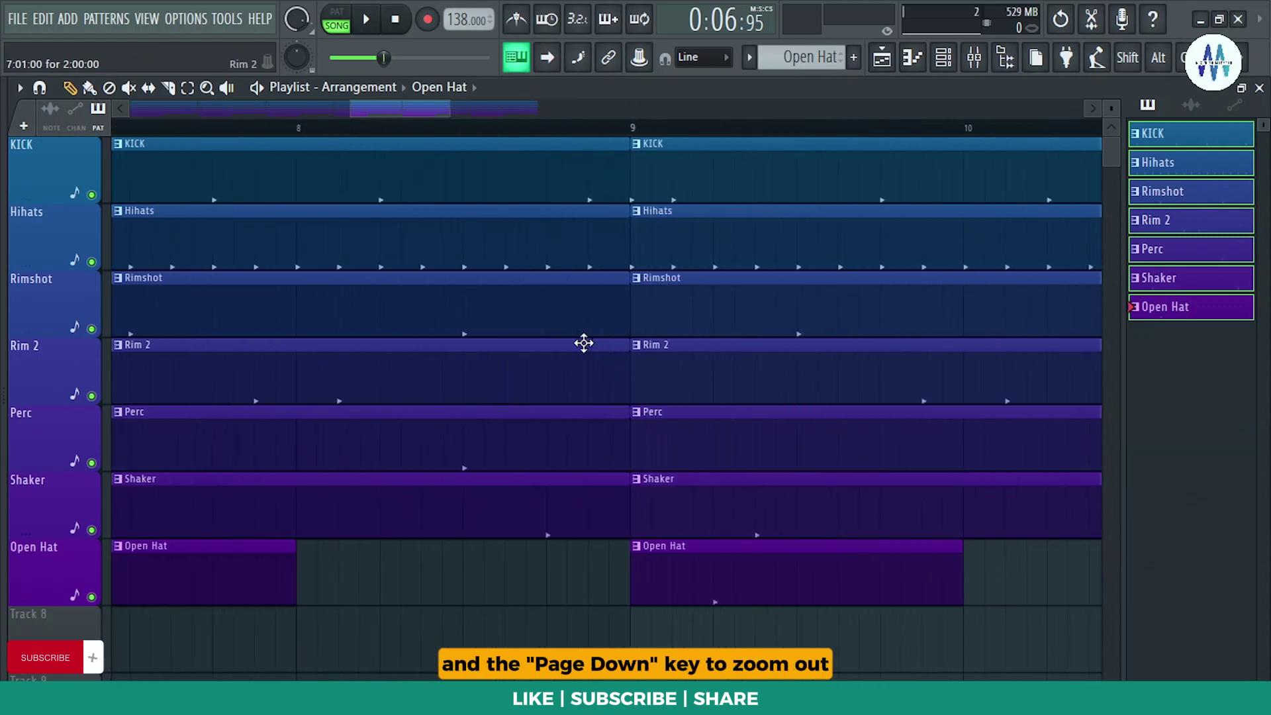
pyautogui.press('pagedown')
pyautogui.press('pagedown')
pyautogui.press('pagedown')
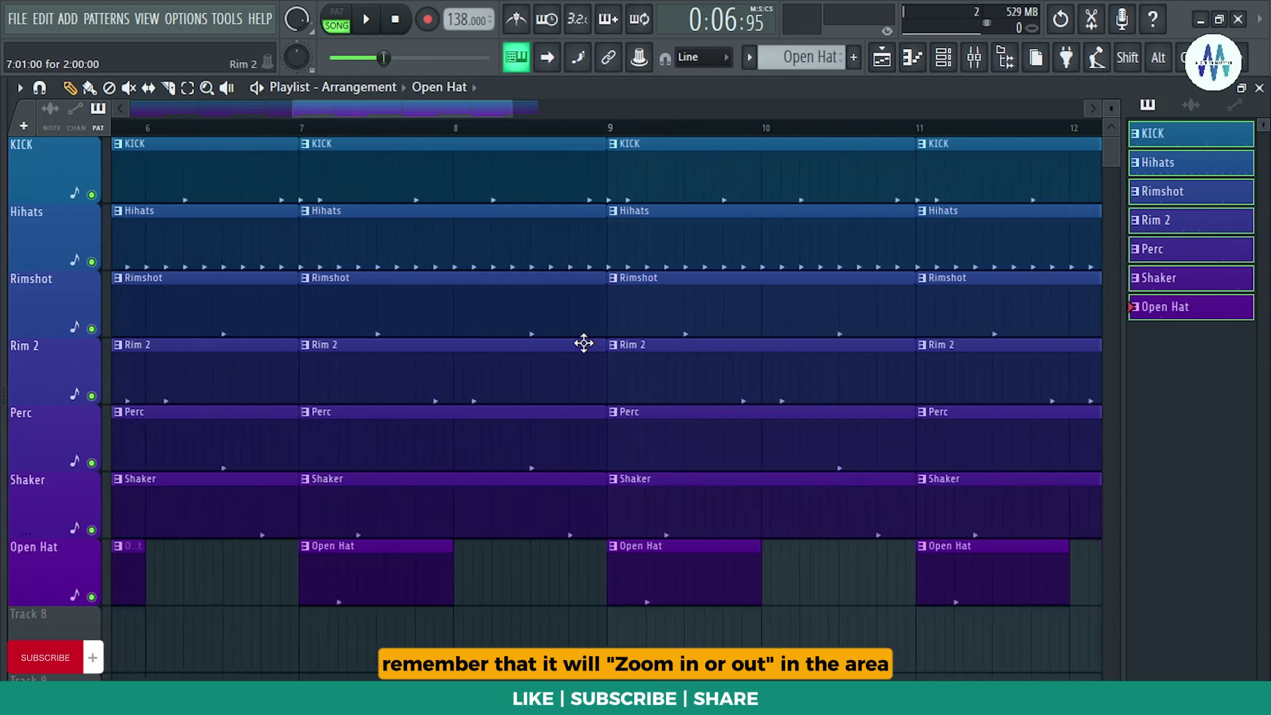
pyautogui.press('pagedown')
pyautogui.press('pagedown')
pyautogui.press('pagedown')
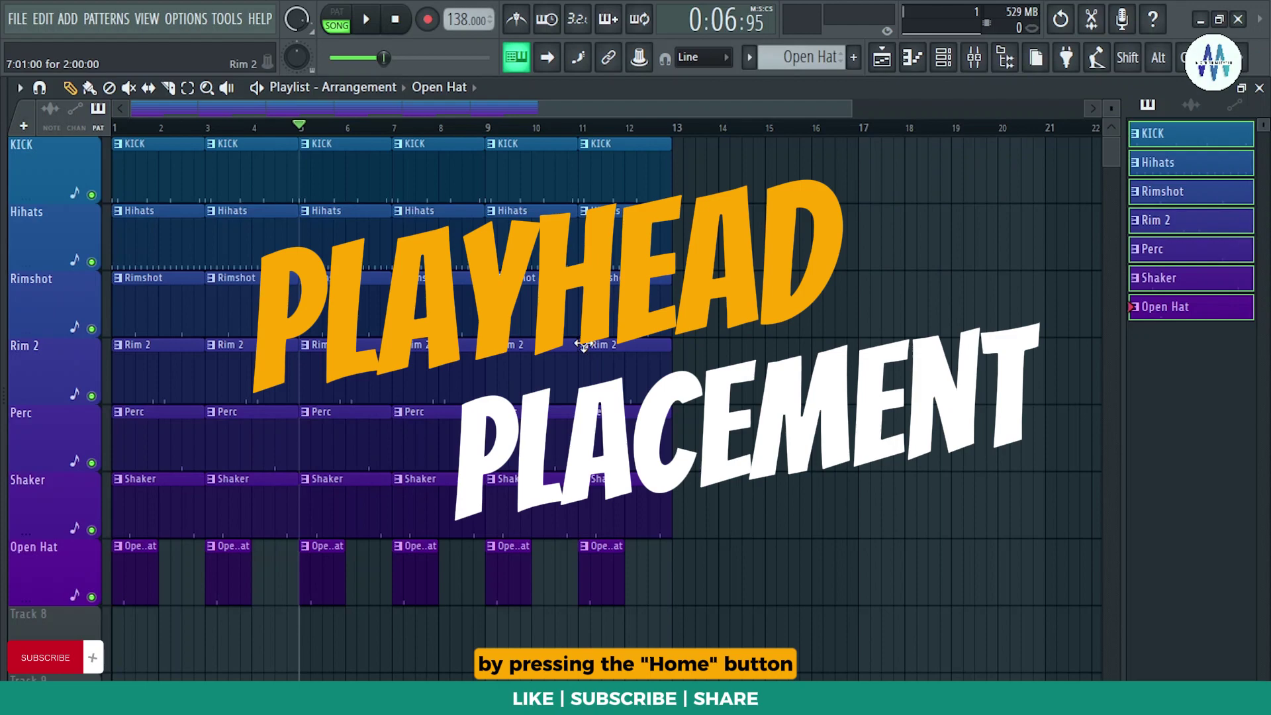
# Step: Reset the playhead to bar 1, scrub through the song, and jump in four-bar steps back to bar 1
pyautogui.press('Home')
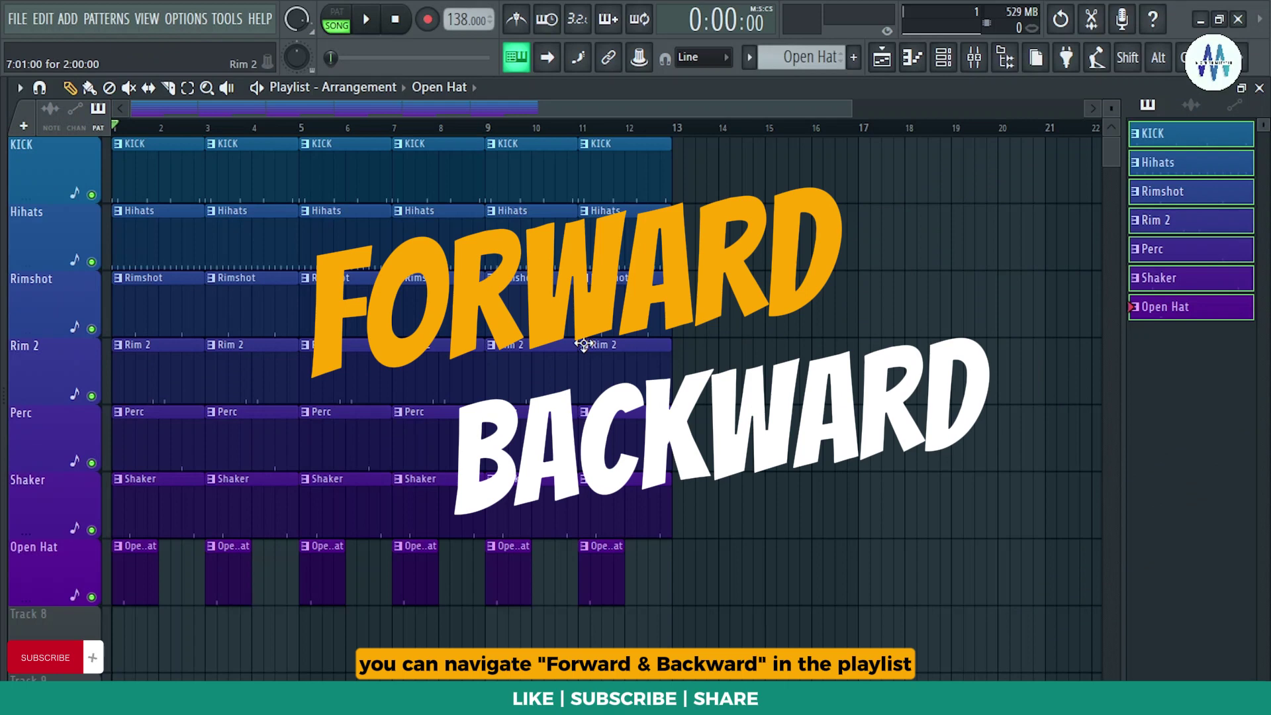
pyautogui.press('KP_Multiply')
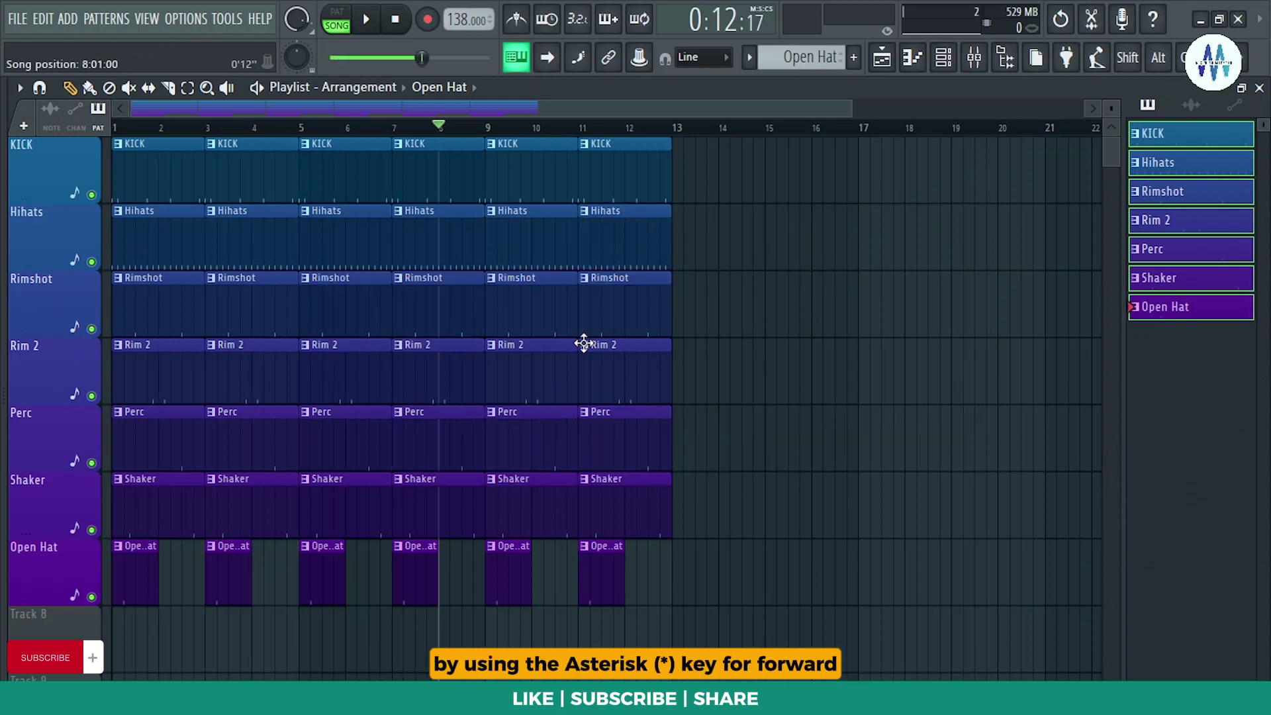
pyautogui.press('KP_Divide')
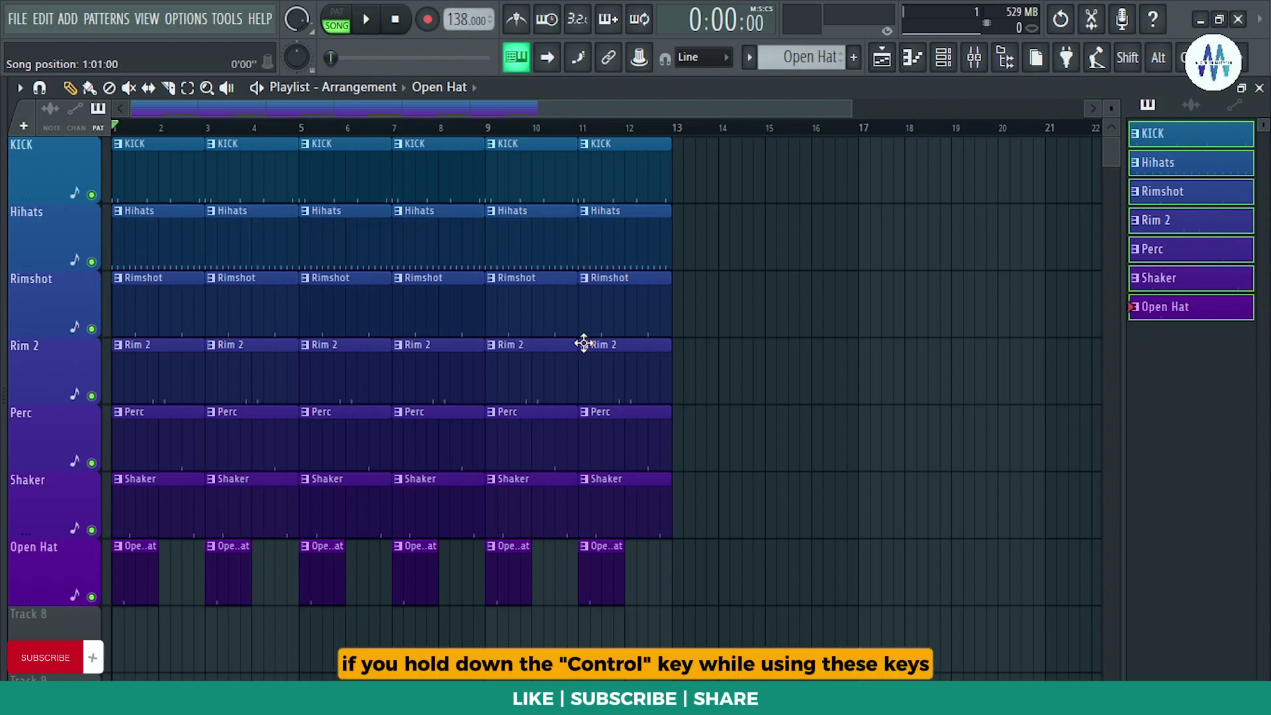
pyautogui.press('ctrl+KP_Divide')
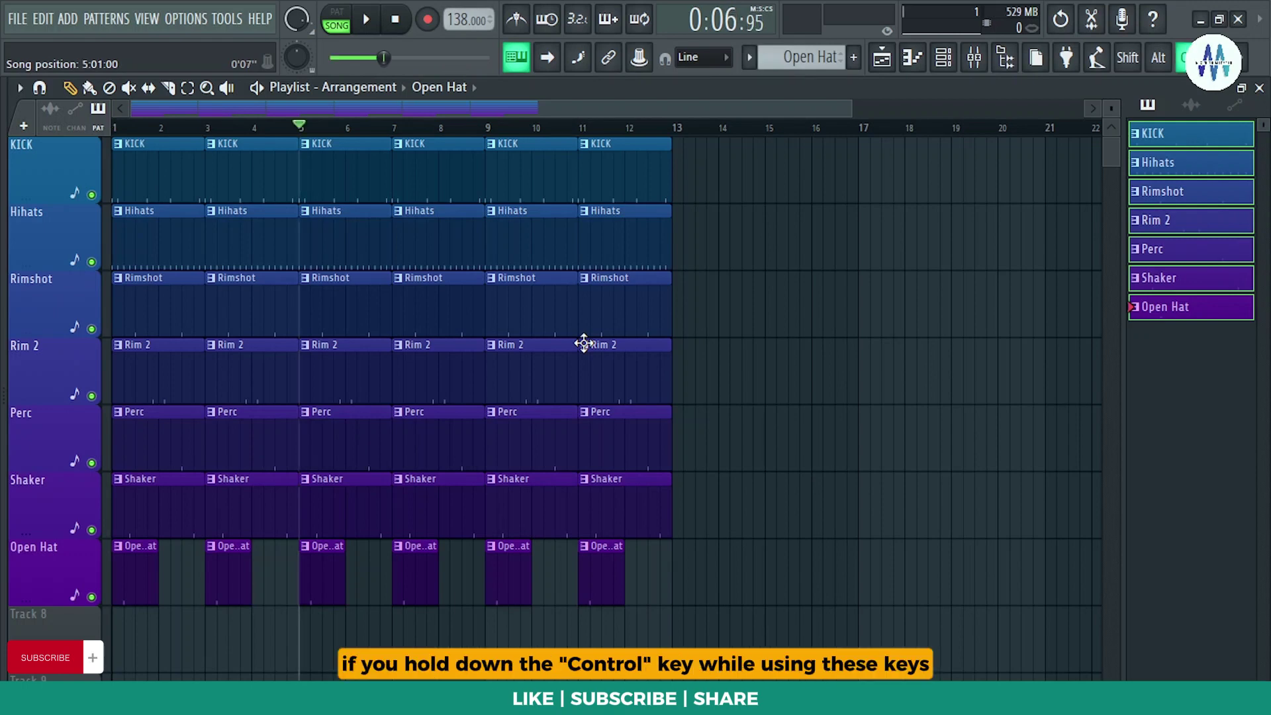
pyautogui.press('ctrl+KP_Multiply')
pyautogui.press('ctrl+KP_Divide')
pyautogui.press('ctrl+KP_Divide')
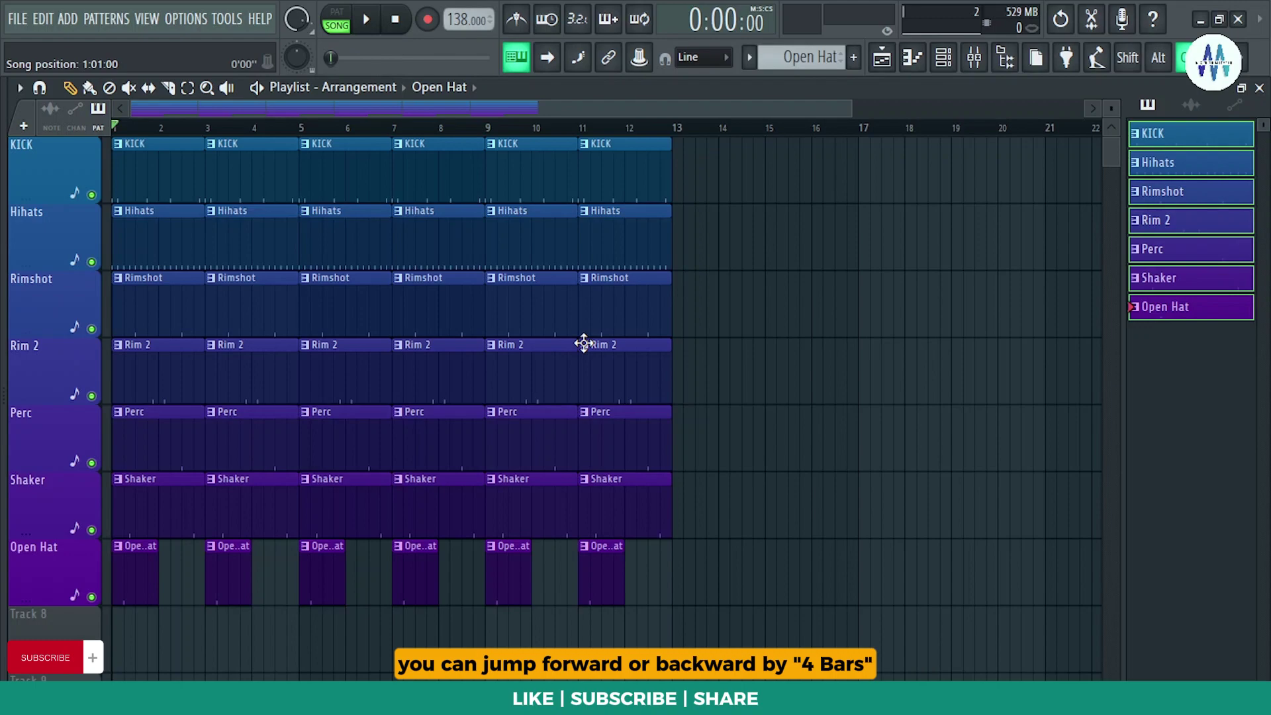
pyautogui.press('ctrl+KP_Multiply')
pyautogui.press('ctrl+KP_Multiply')
pyautogui.press('ctrl+KP_Divide')
pyautogui.press('ctrl+KP_Divide')
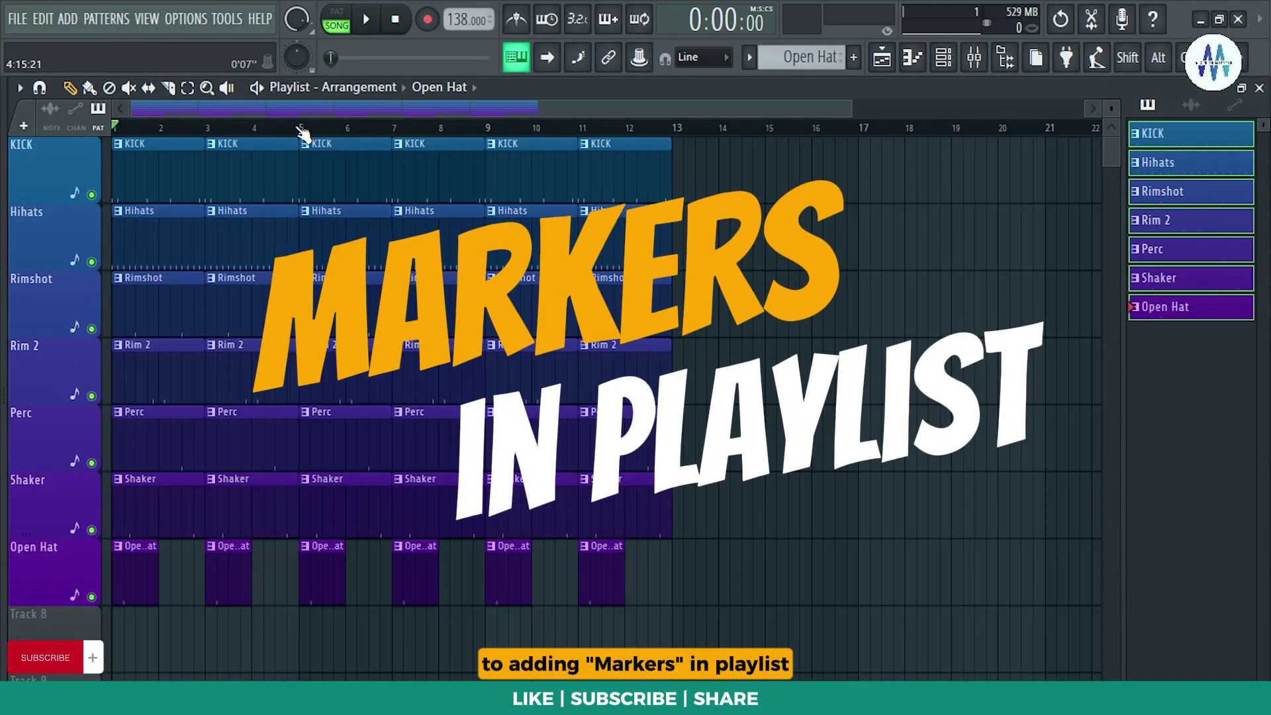
# Step: Add a marker at bar 5 and name it Verse
pyautogui.click(299, 128)
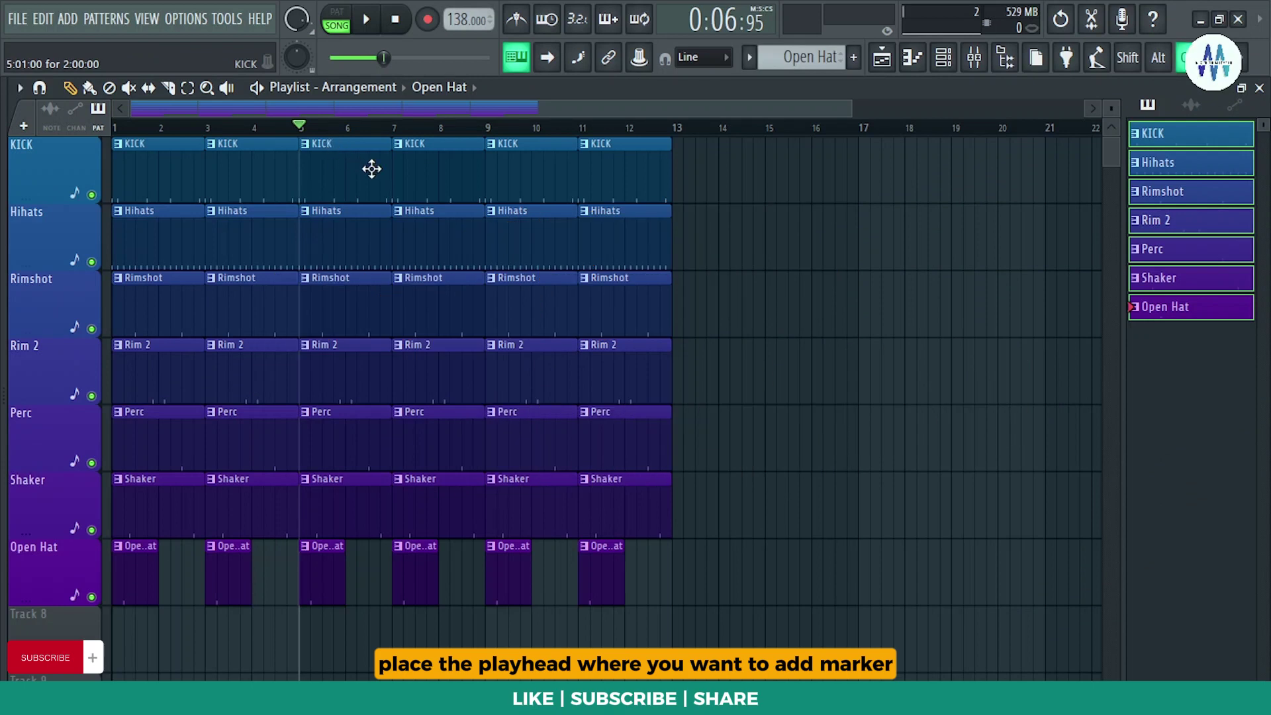
pyautogui.hotkey('ctrl', 't')
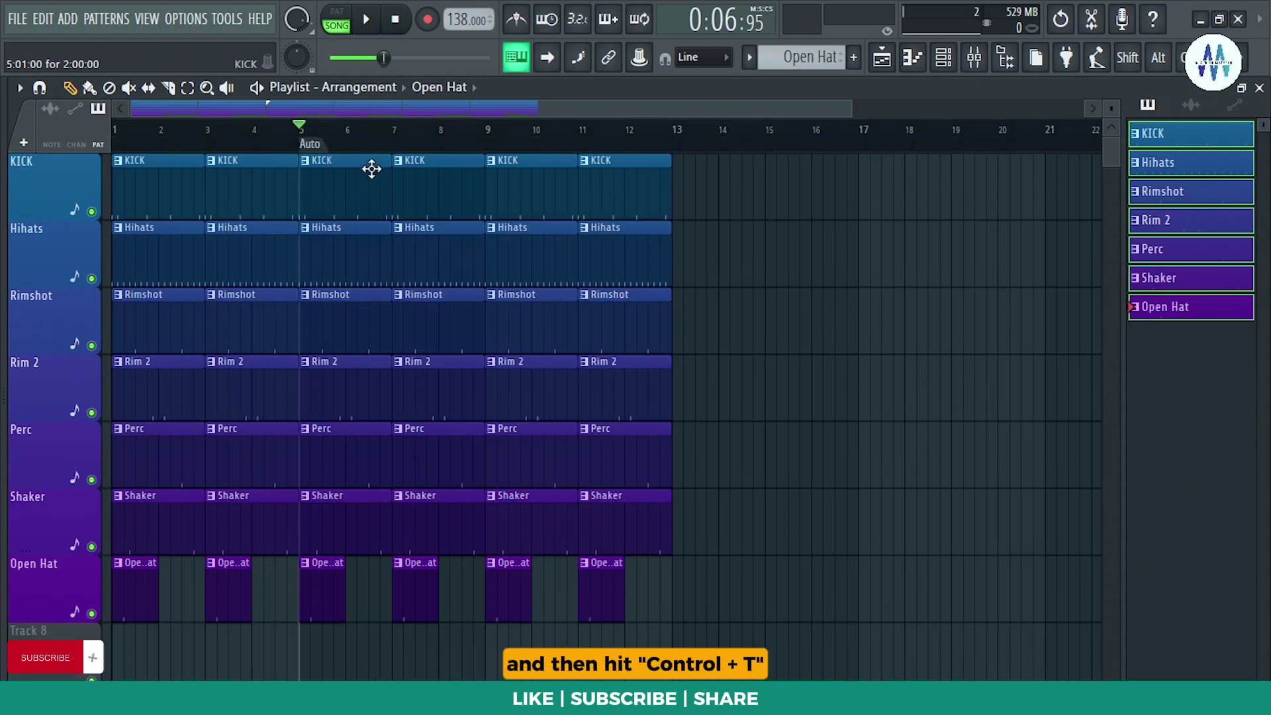
pyautogui.hotkey('alt', 't')
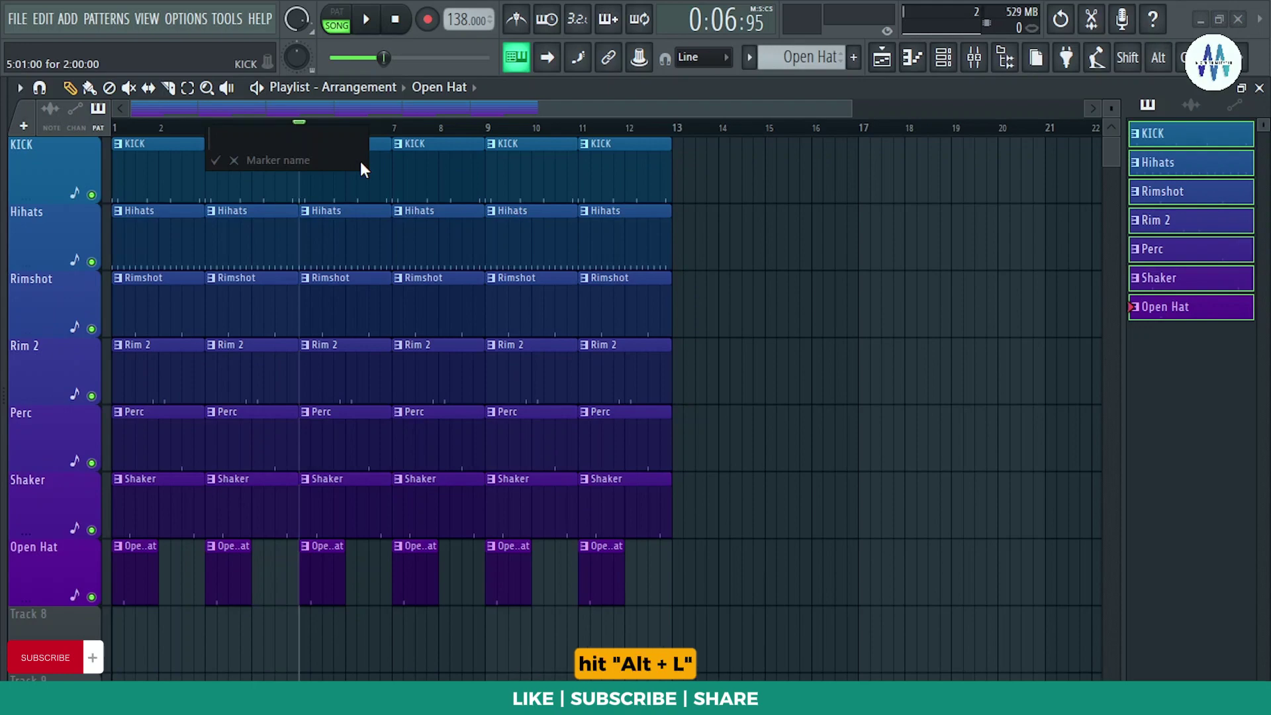
pyautogui.write('Verse')
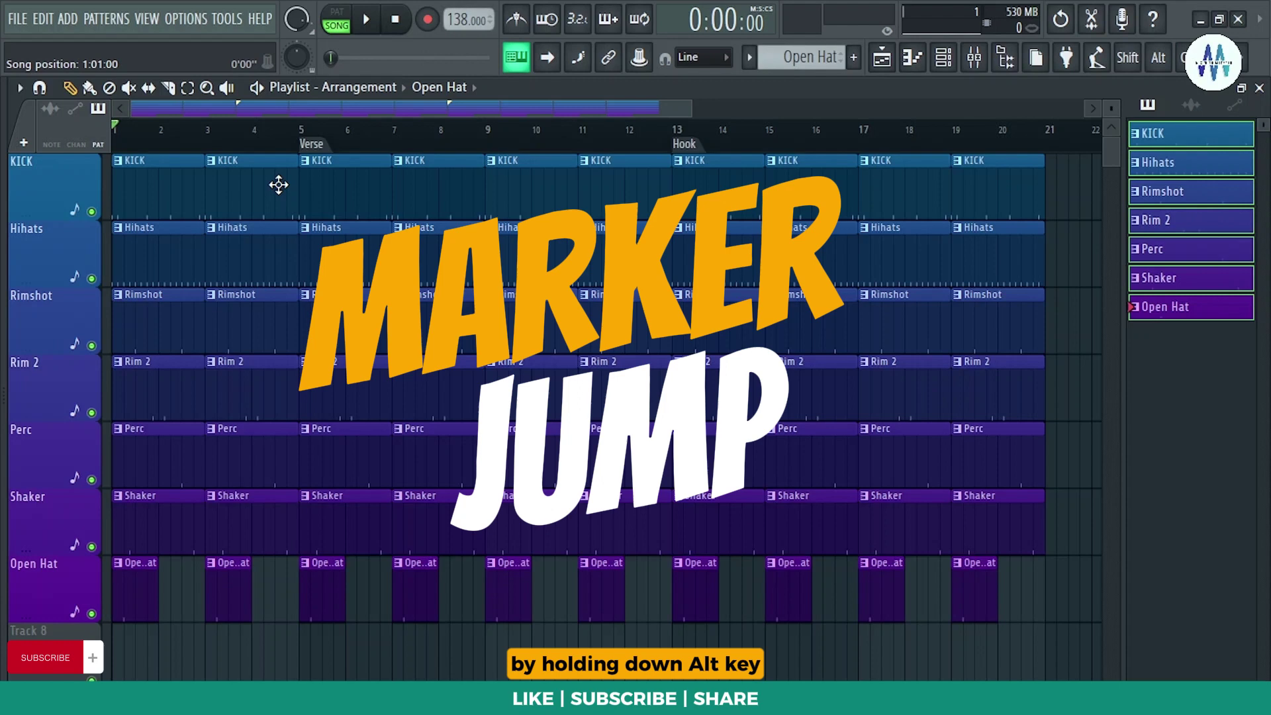
# Step: Jump the playhead back and forth between the Verse and Hook markers, ending at Hook
pyautogui.press('alt')
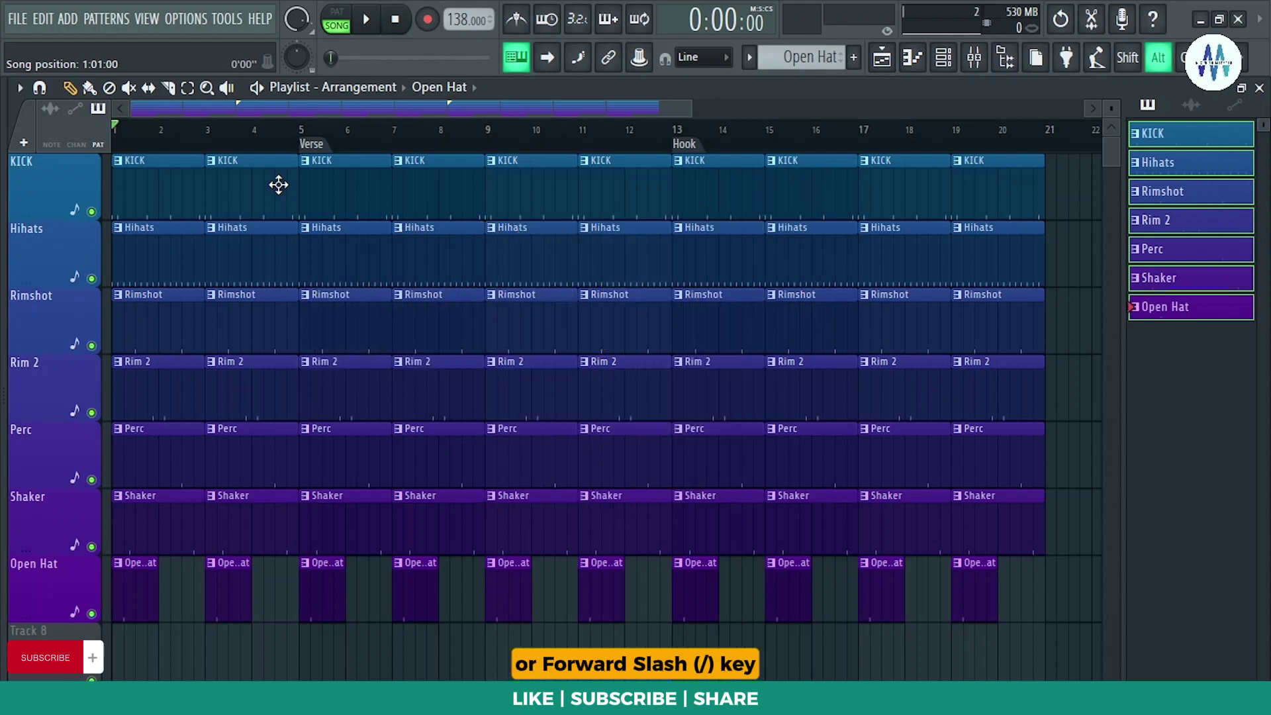
pyautogui.press('alt+KP_Divide')
pyautogui.press('alt+KP_Divide')
pyautogui.press('alt+KP_Multiply')
pyautogui.press('alt+KP_Divide')
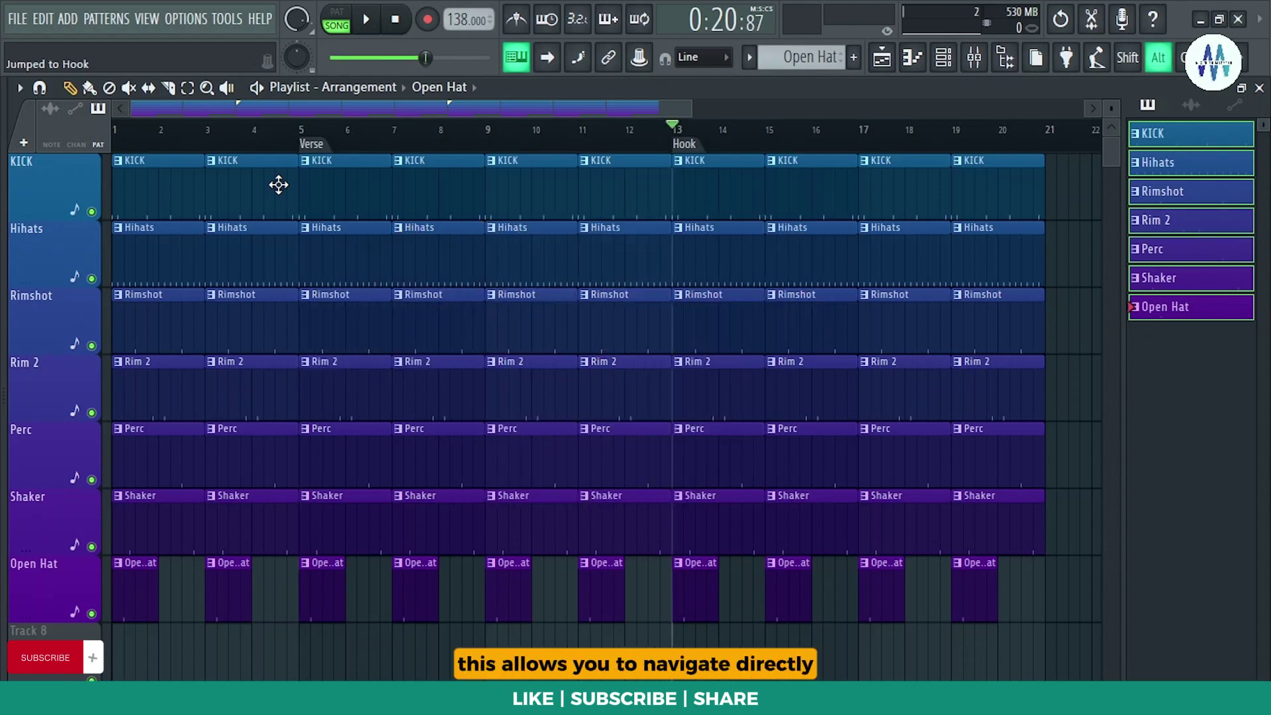
pyautogui.press('alt+KP_Divide')
pyautogui.press('alt+KP_Multiply')
pyautogui.press('alt+KP_Divide')
pyautogui.press('alt+KP_Multiply')
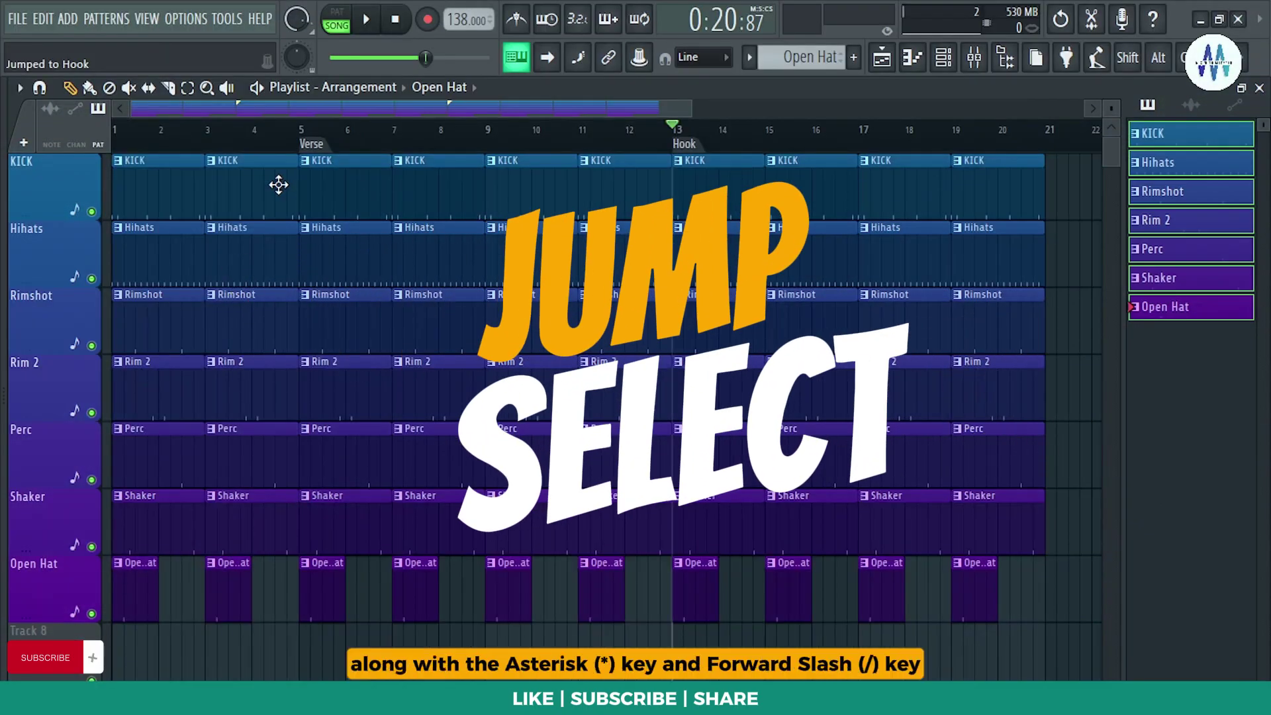
# Step: Starting from bar 1, jump to and select the Verse and Hook marker ranges alternately
pyautogui.press('Home')
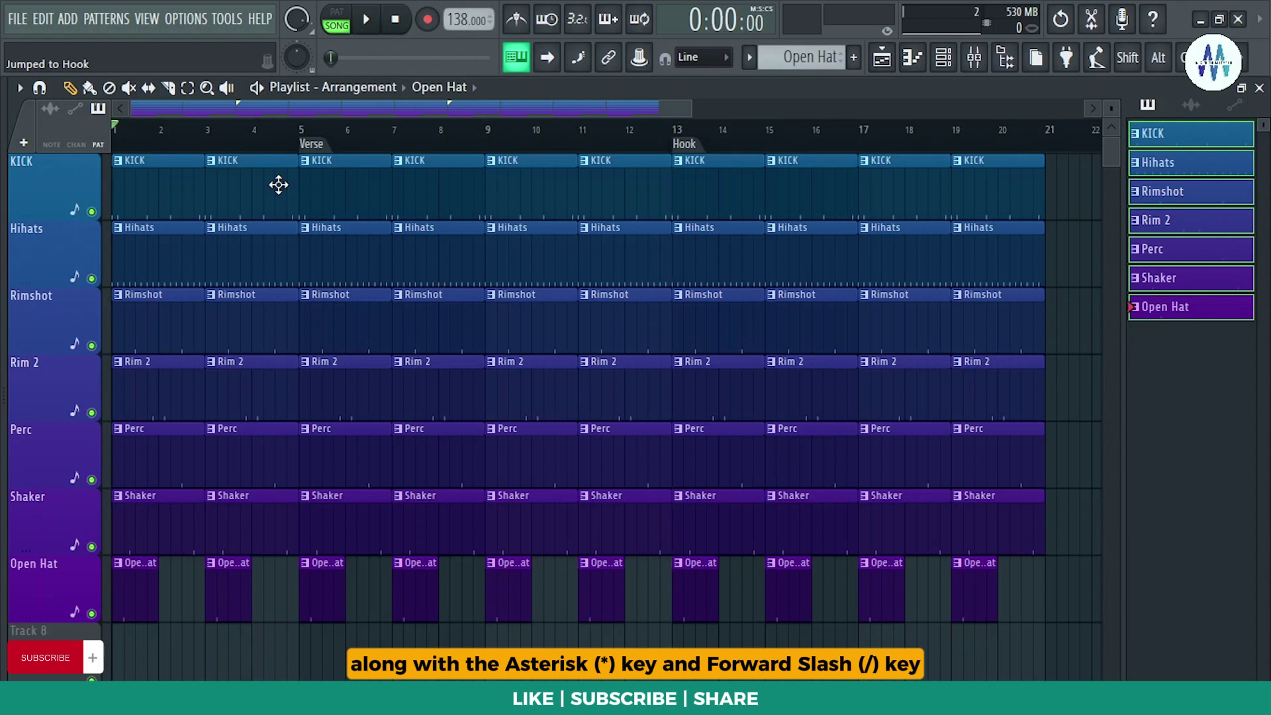
pyautogui.hotkey('ctrl', 'alt')
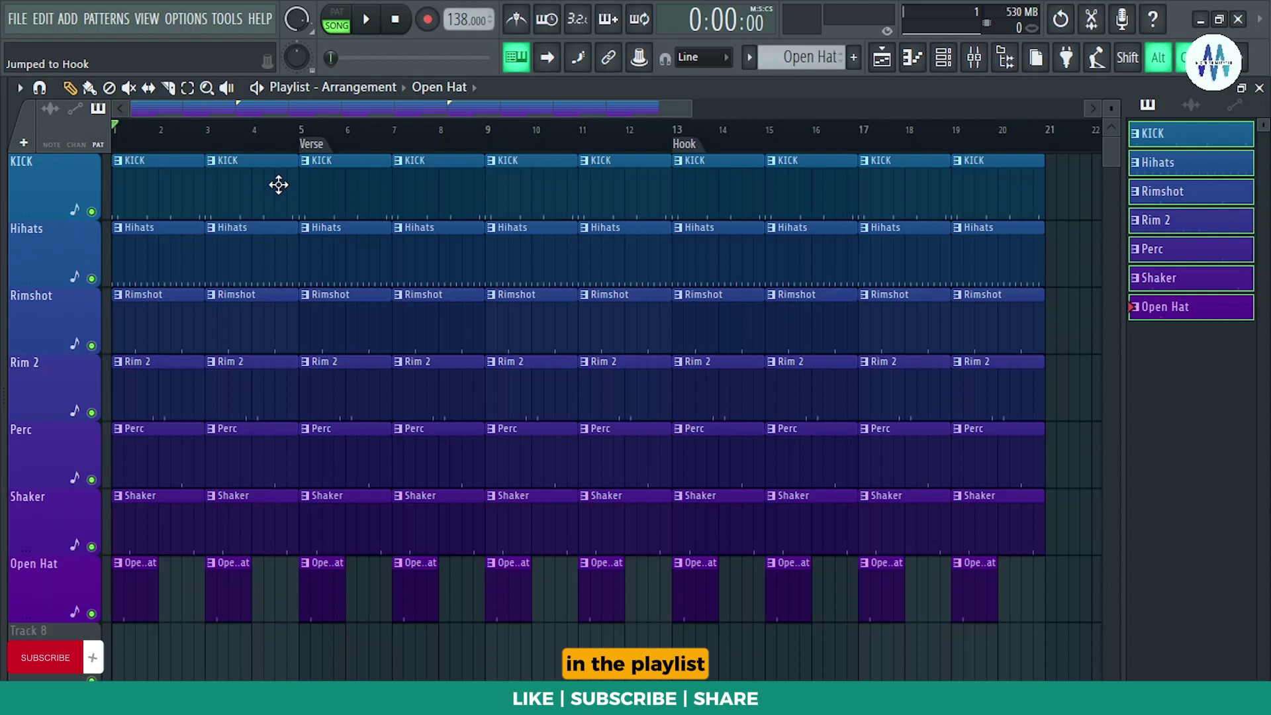
pyautogui.hotkey('ctrl', 'alt', 'Right')
pyautogui.hotkey('ctrl', 'alt', 'Right')
pyautogui.hotkey('ctrl', 'alt', 'Left')
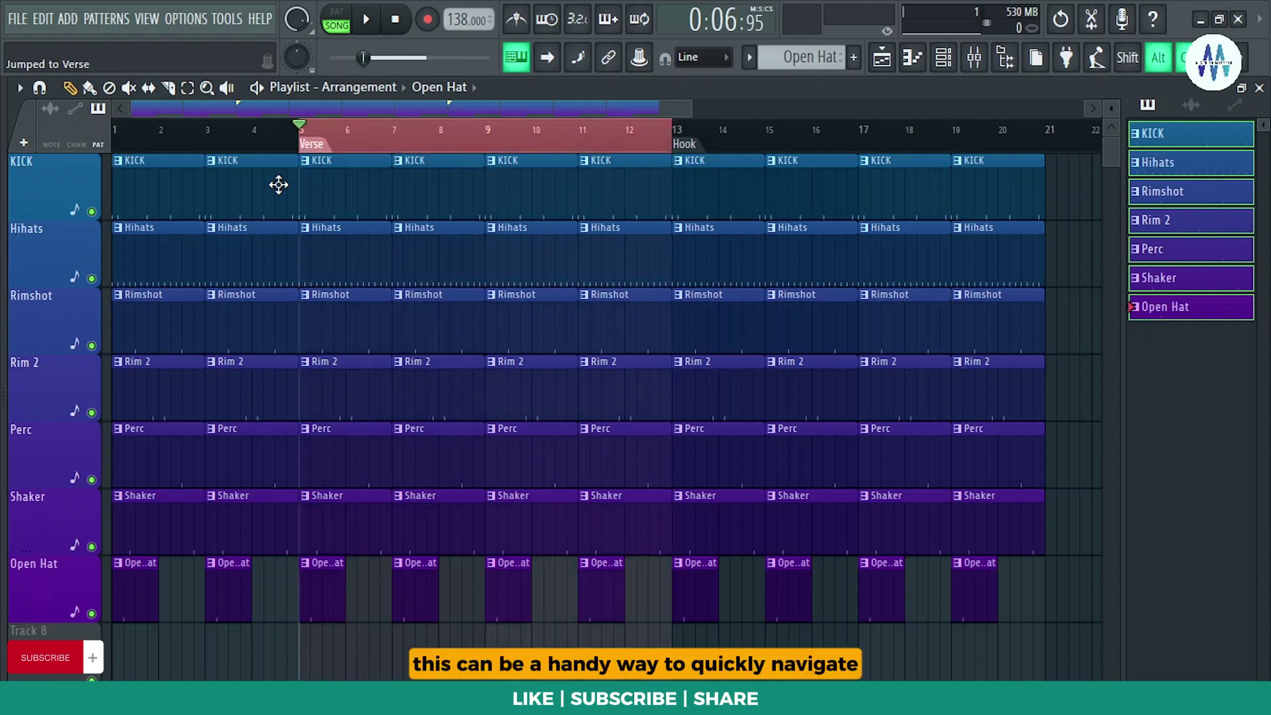
pyautogui.hotkey('ctrl', 'alt', 'Right')
pyautogui.hotkey('ctrl', 'alt', 'Left')
# Step: Select all clips in the Verse range, bars 5–13, and then in the Hook range
pyautogui.hotkey('ctrl', 'alt', 'Right')
pyautogui.hotkey('ctrl', 'alt', 'Left')
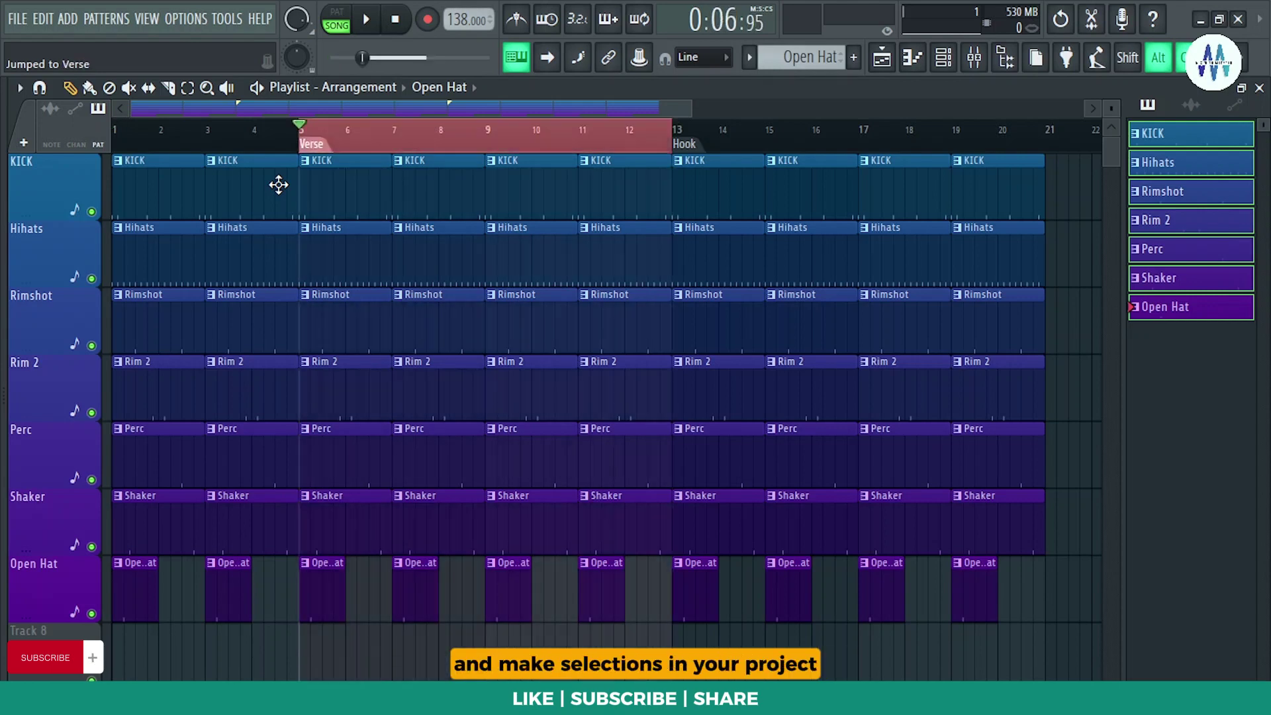
pyautogui.hotkey('ctrl', 'alt', 'Right')
pyautogui.doubleClick(304, 145)
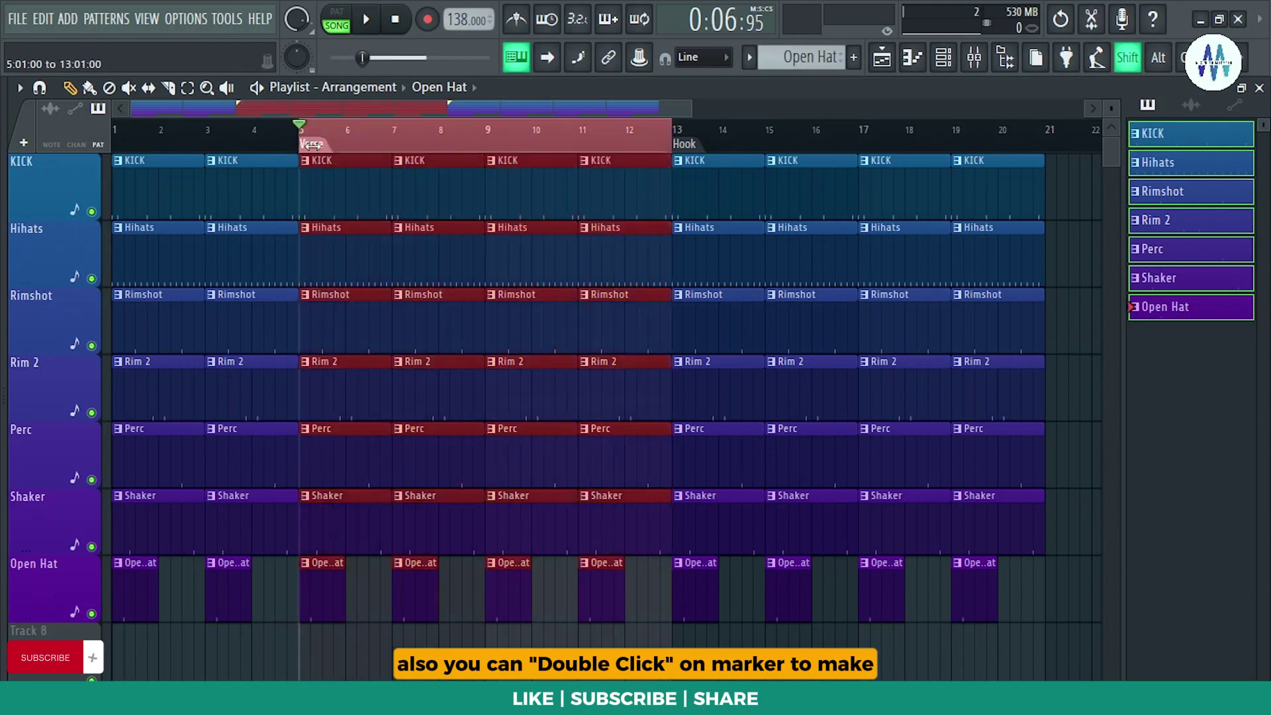
pyautogui.doubleClick(686, 146)
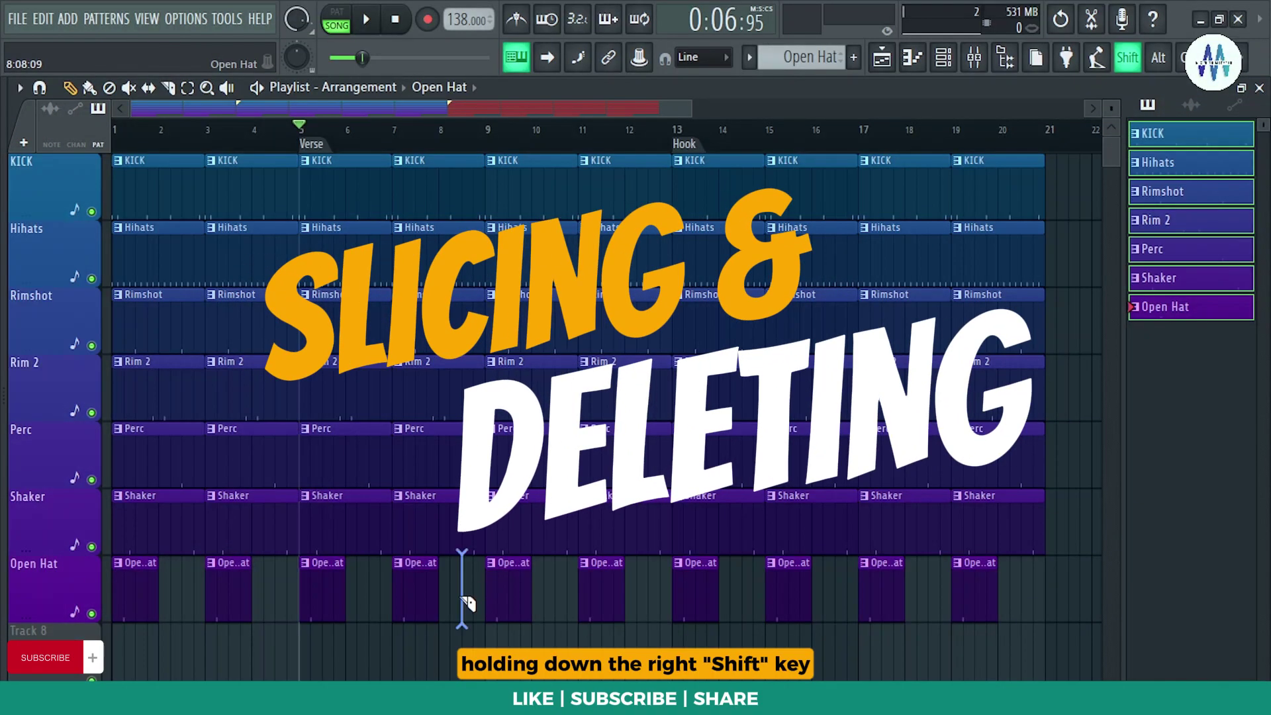
pyautogui.moveTo(467, 602); pyautogui.dragTo(433, 320)
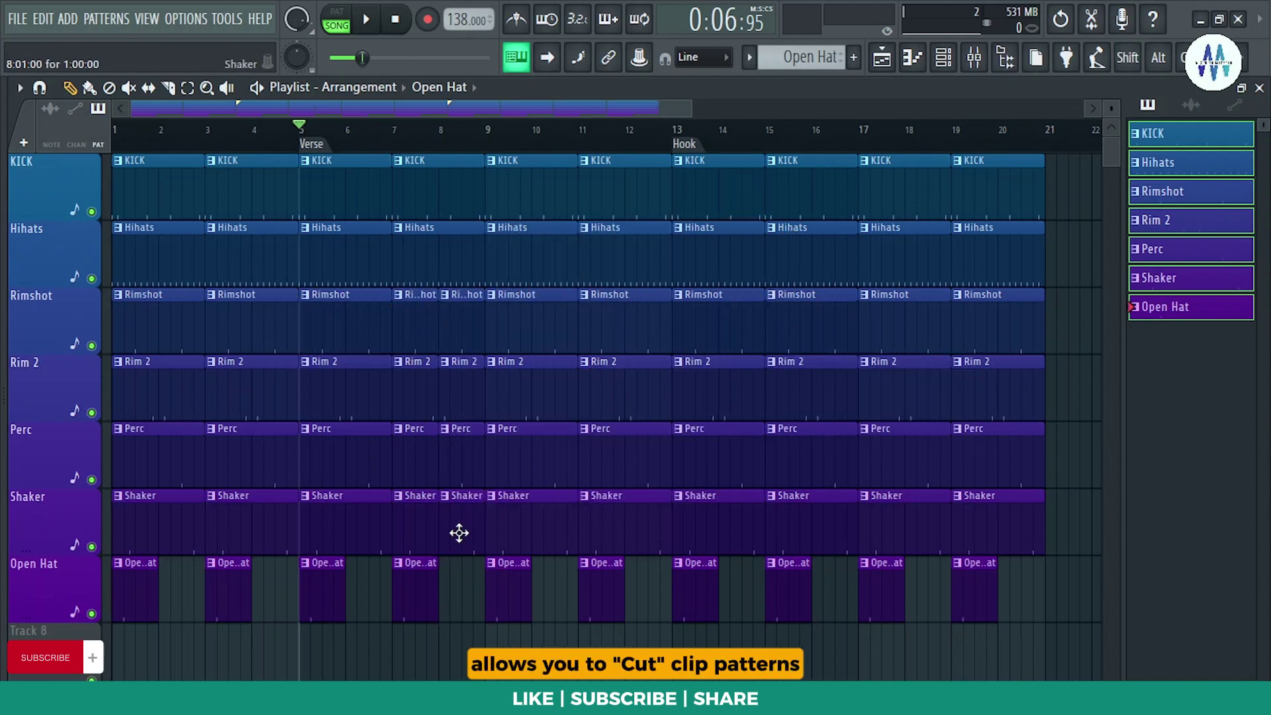
pyautogui.hotkey('ctrl', 'z')
pyautogui.moveTo(463, 587); pyautogui.dragTo(445, 317)
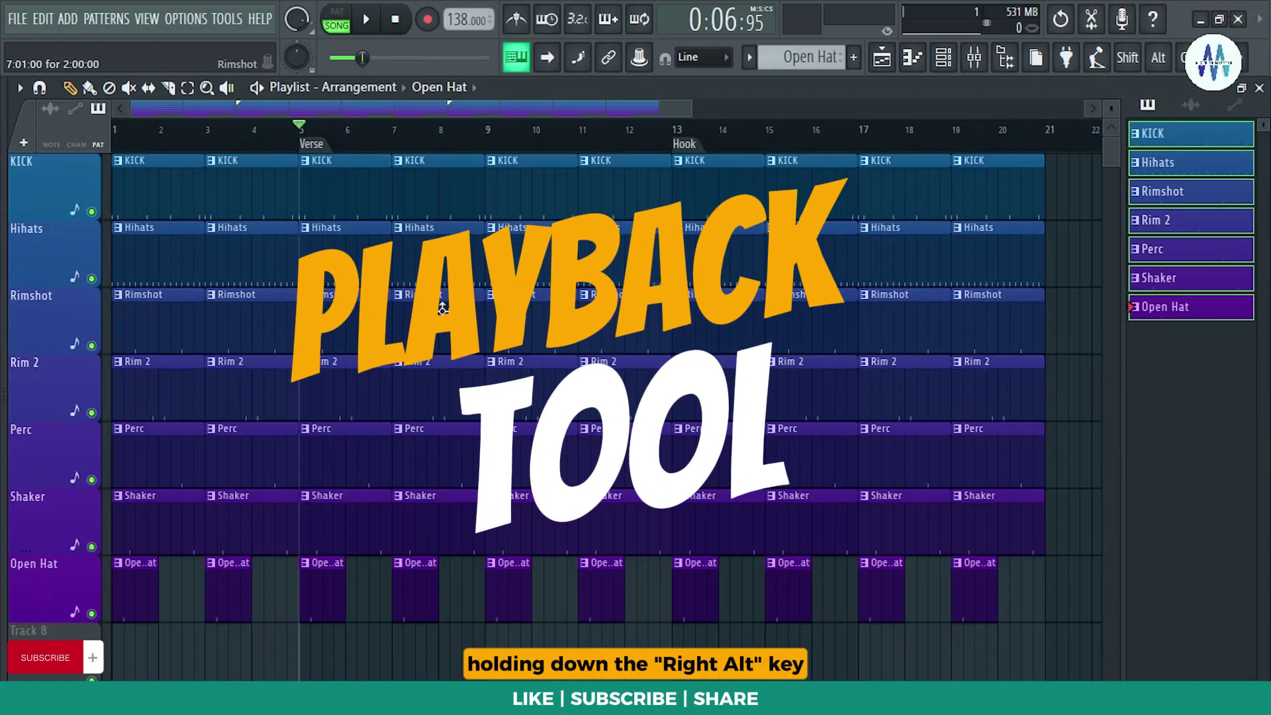
pyautogui.press('alt')
pyautogui.press('y')
pyautogui.moveTo(442, 513); pyautogui.dragTo(442, 517)
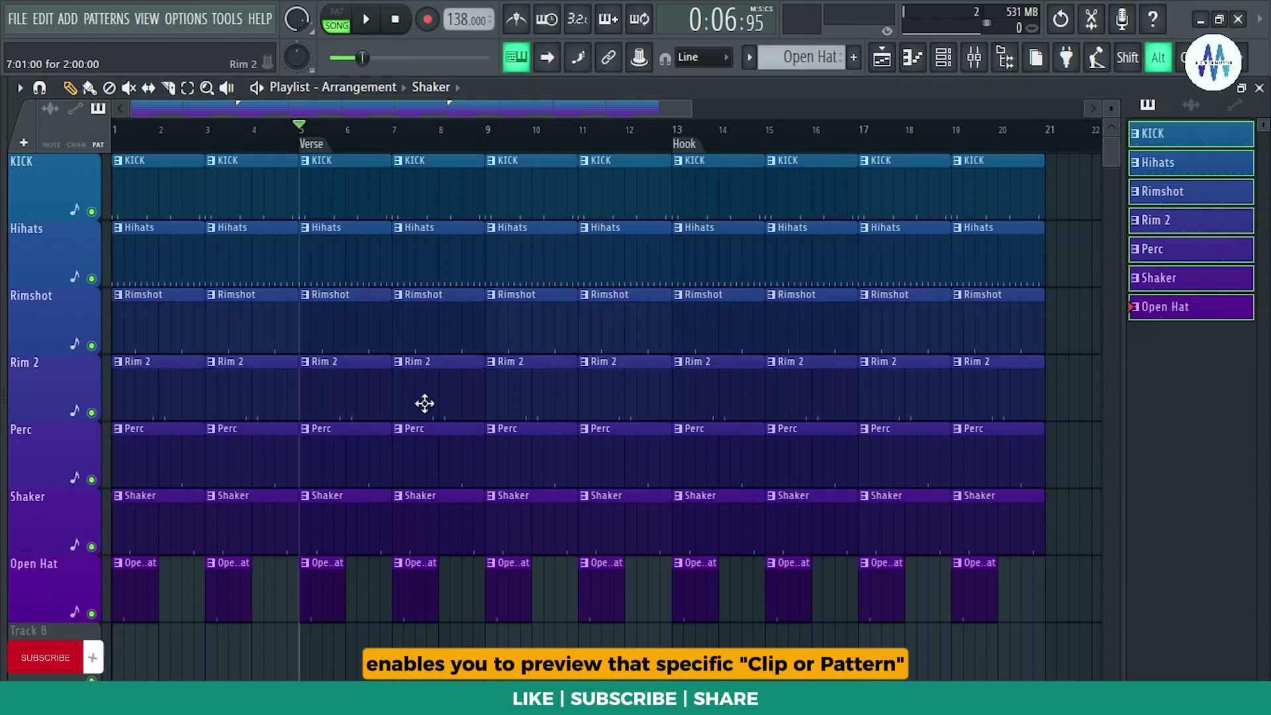
pyautogui.moveTo(422, 273); pyautogui.dragTo(421, 273)
pyautogui.press('p')
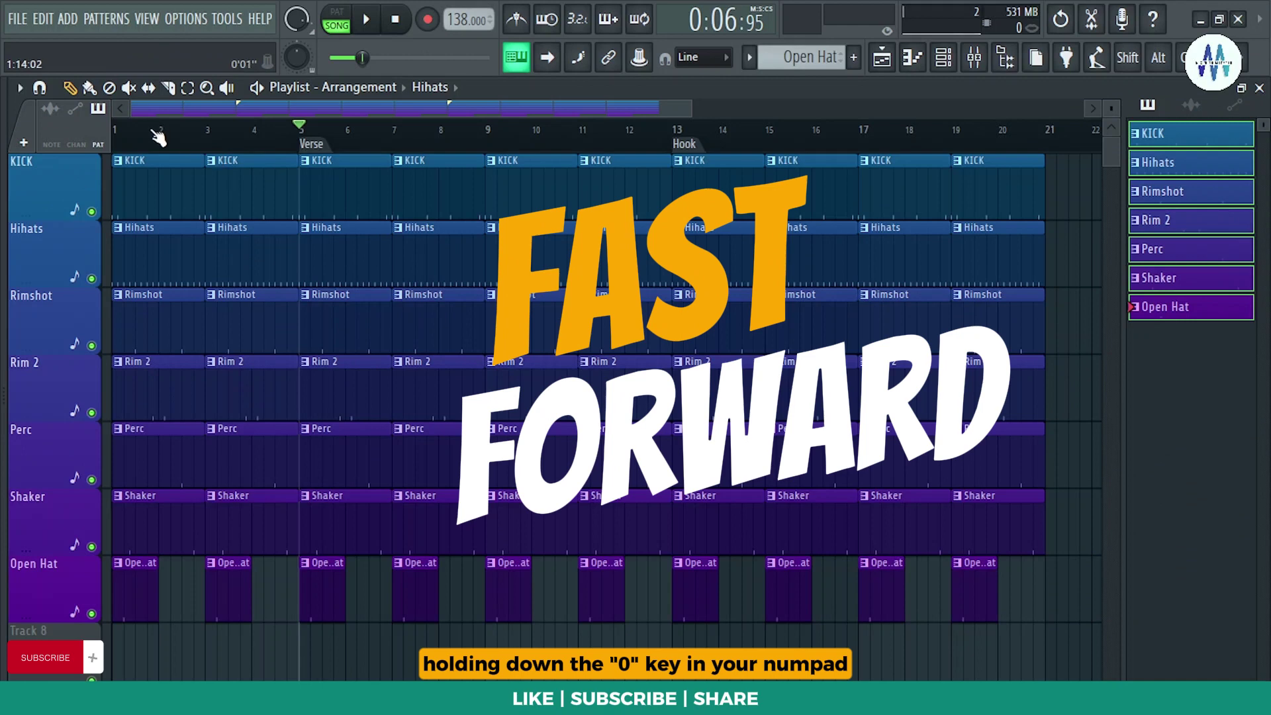
# Step: Play the song from bar 1 and stop it, then insert a new empty track above KICK
pyautogui.click(115, 129)
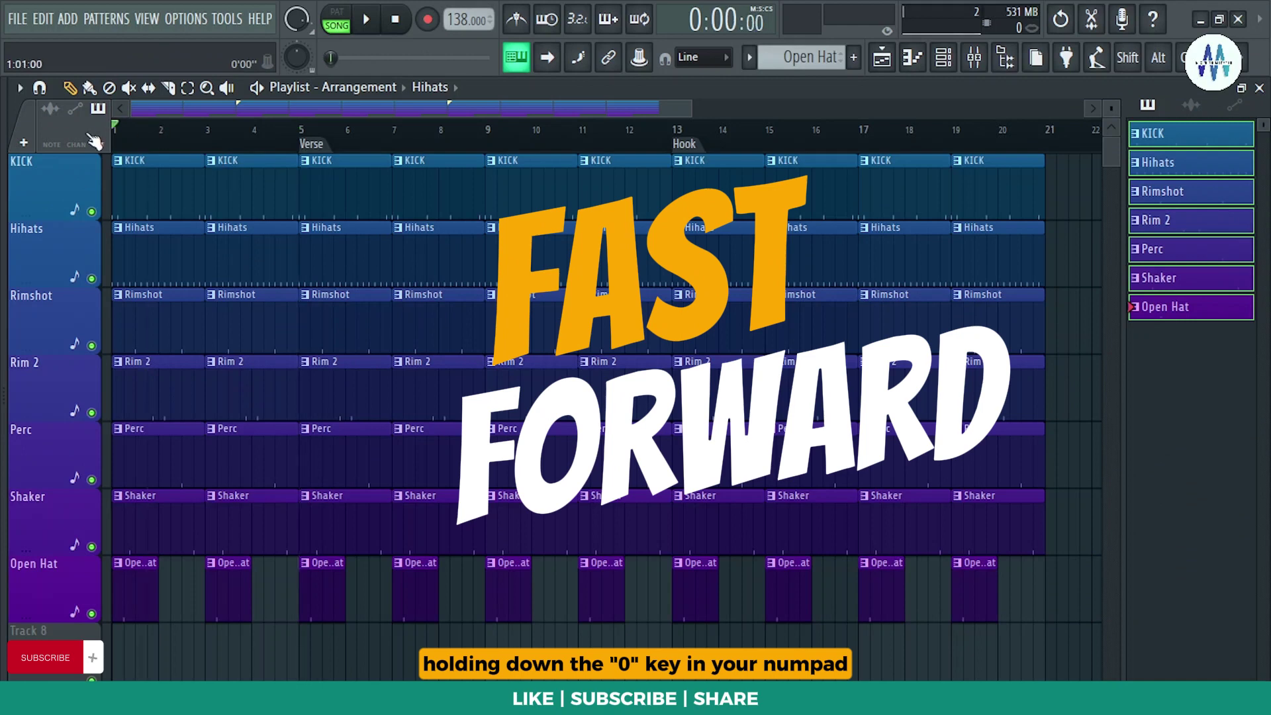
pyautogui.press('space')
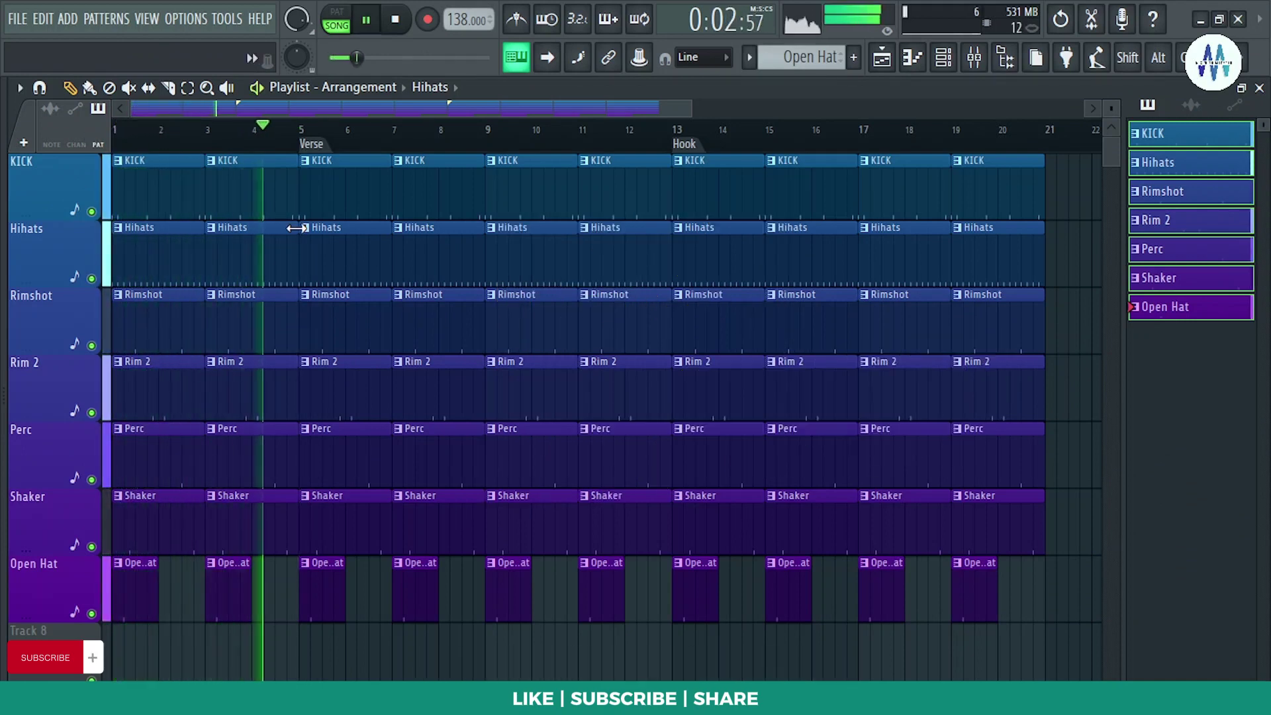
pyautogui.press('space')
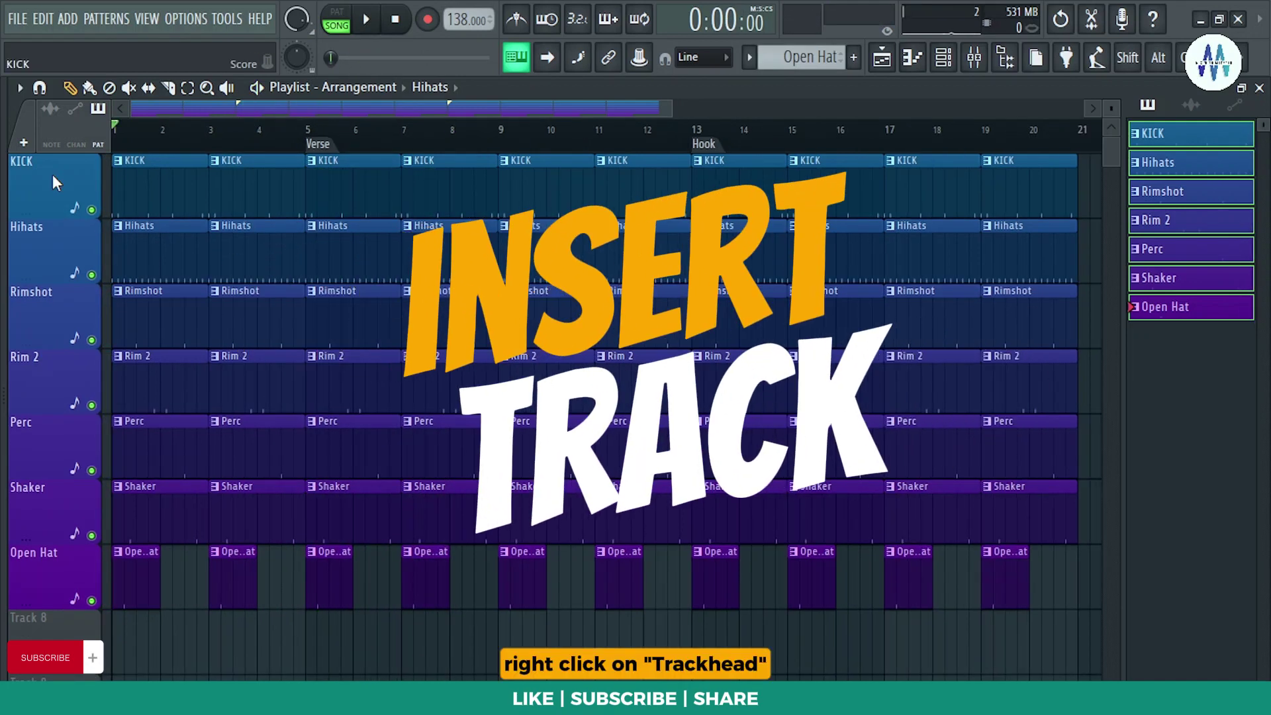
pyautogui.rightClick(53, 173)
pyautogui.press('i')
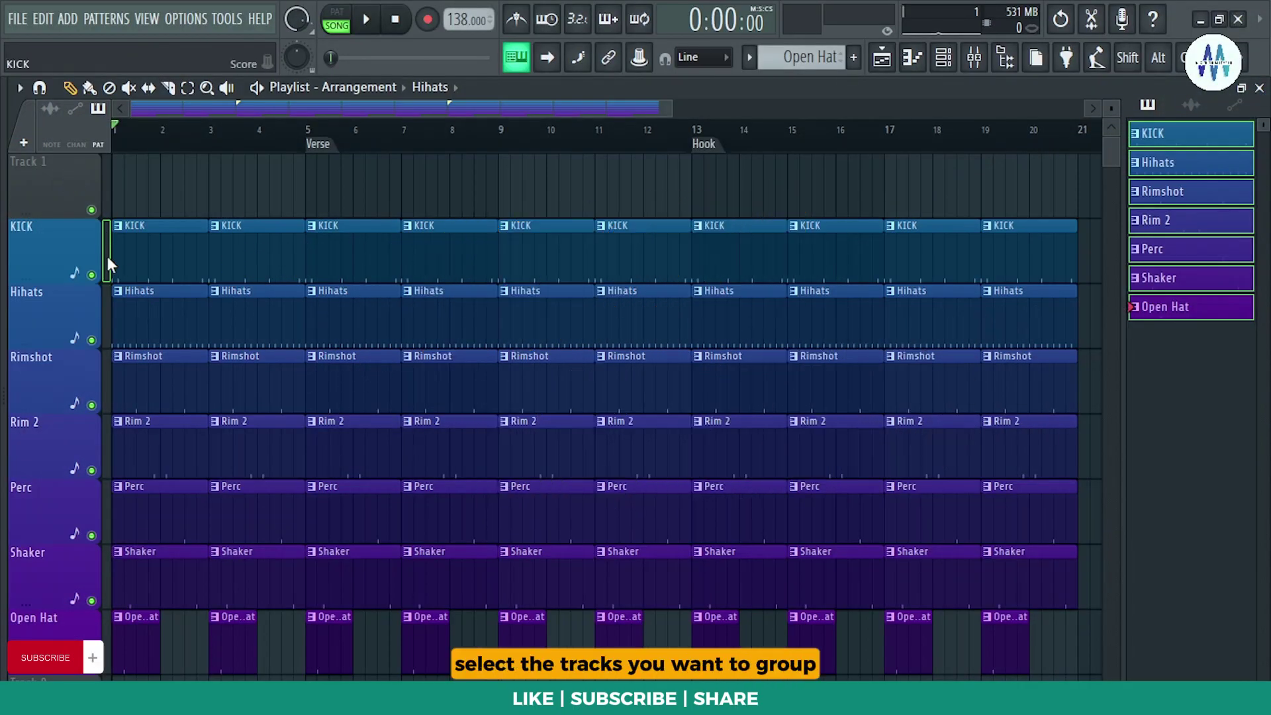
# Step: Group the KICK through Open Hat tracks under Track 1, then collapse and expand the group
pyautogui.moveTo(107, 256); pyautogui.dragTo(67, 637)
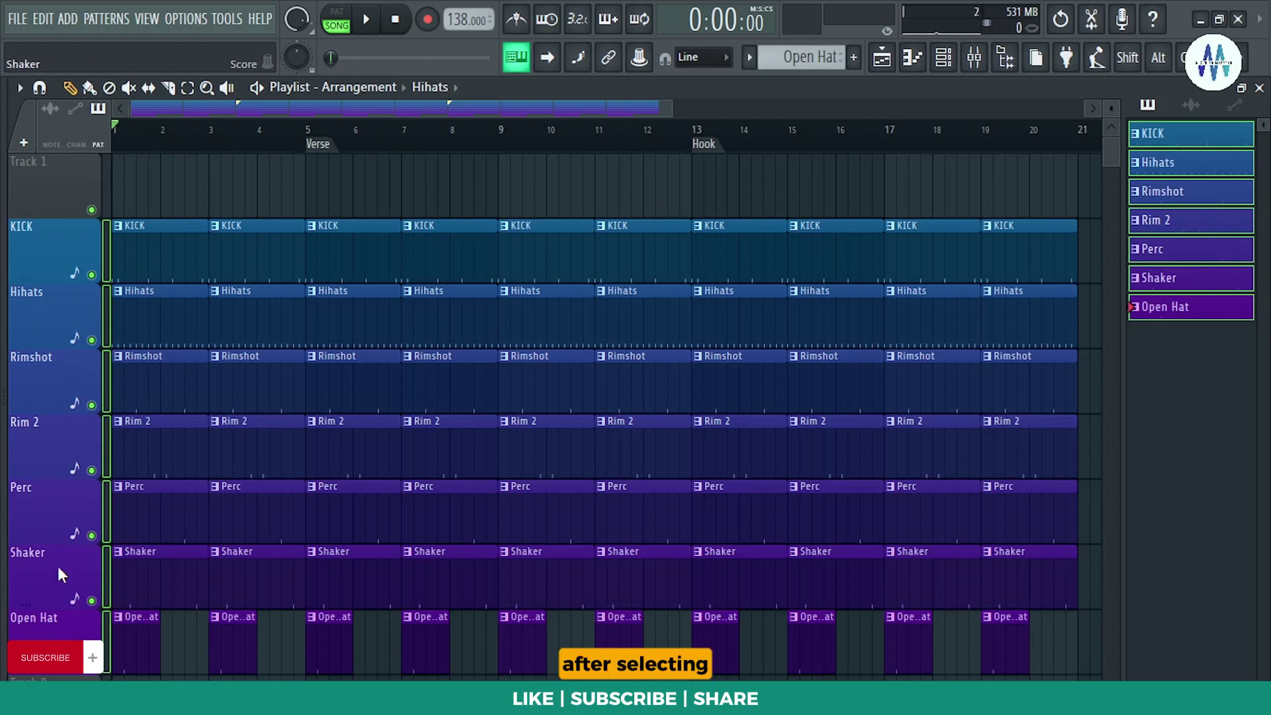
pyautogui.rightClick(50, 247)
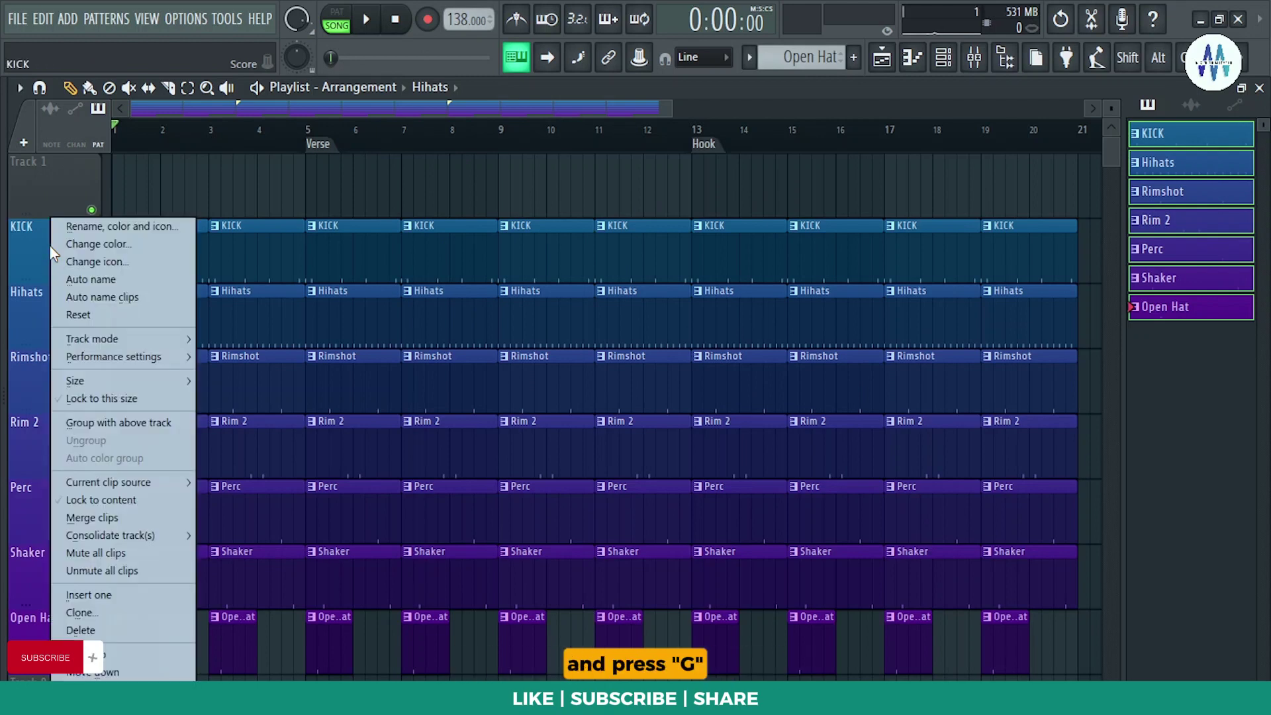
pyautogui.click(172, 427)
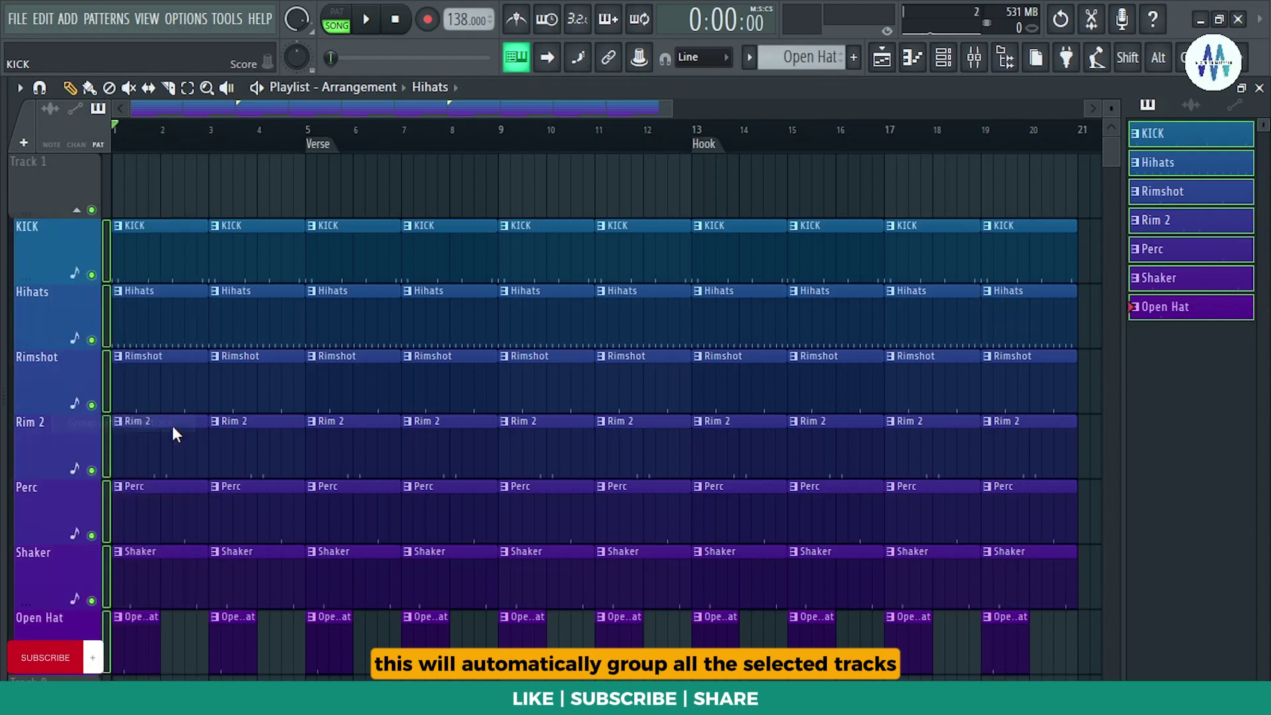
pyautogui.click(79, 210)
pyautogui.click(80, 210)
pyautogui.click(80, 210)
pyautogui.click(81, 211)
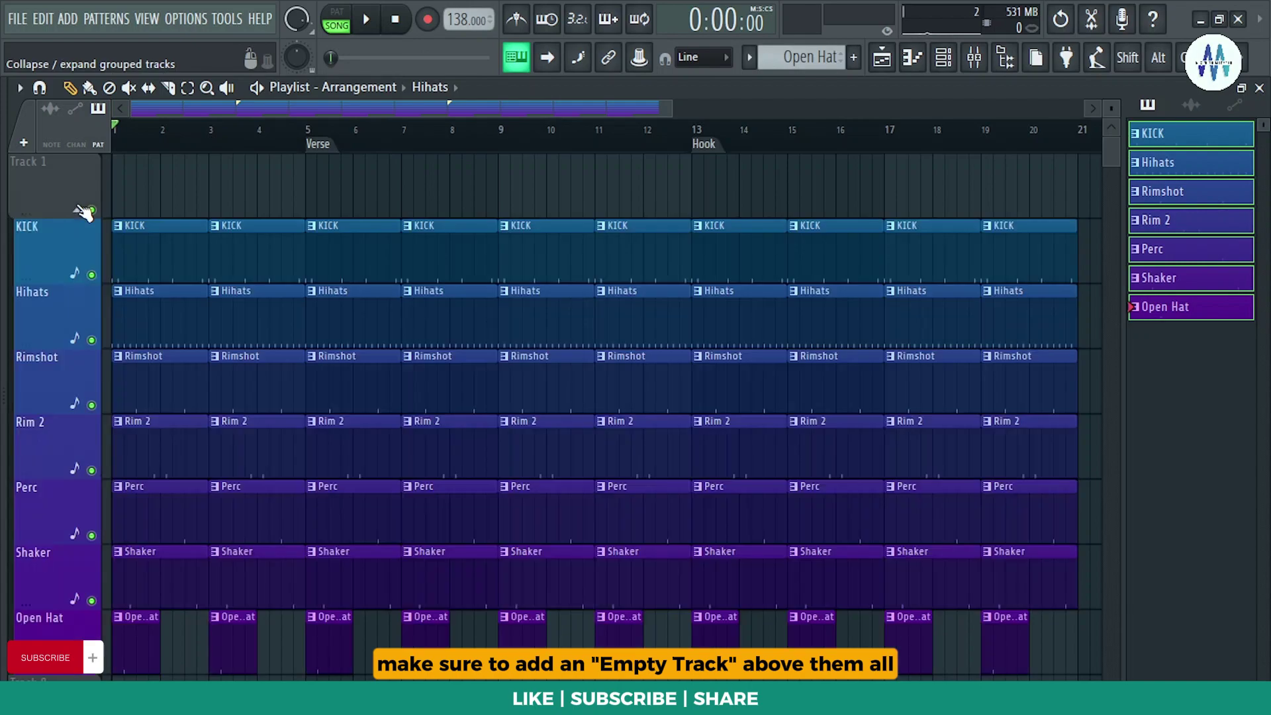
pyautogui.click(81, 211)
pyautogui.click(81, 210)
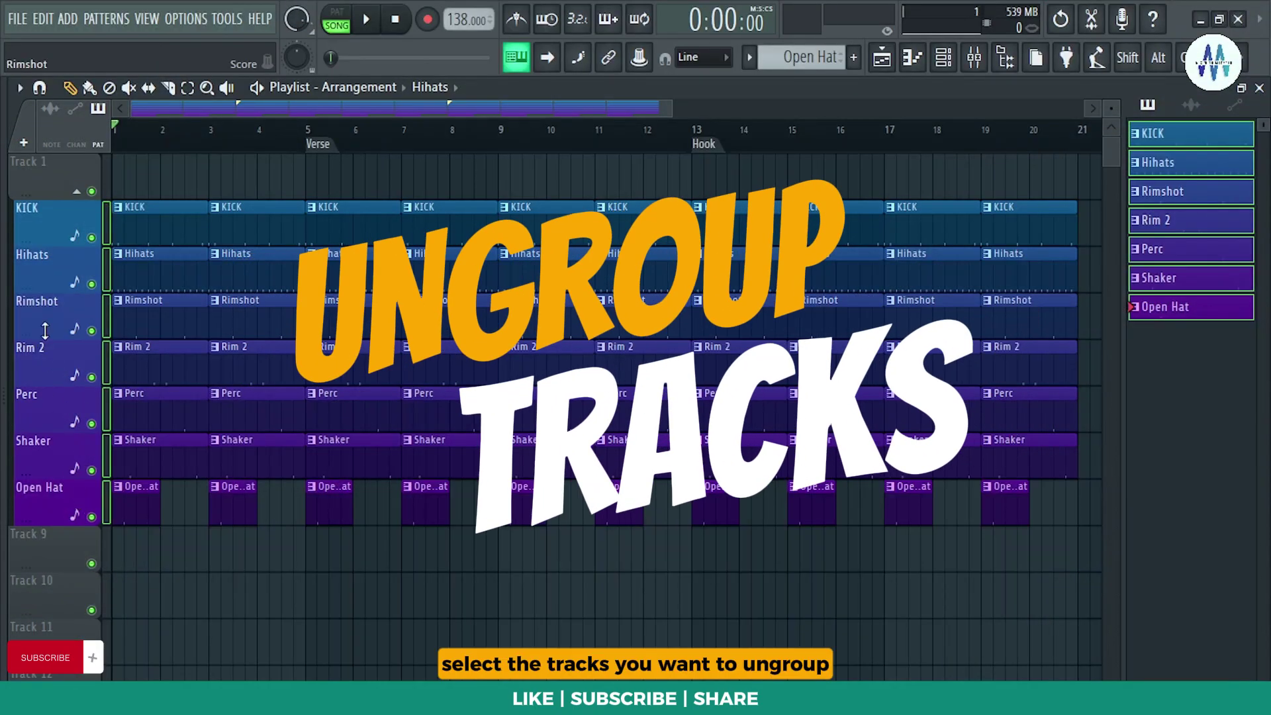
# Step: Ungroup the drum tracks, then toggle the group mute and solo the group
pyautogui.rightClick(45, 329)
pyautogui.press('n')
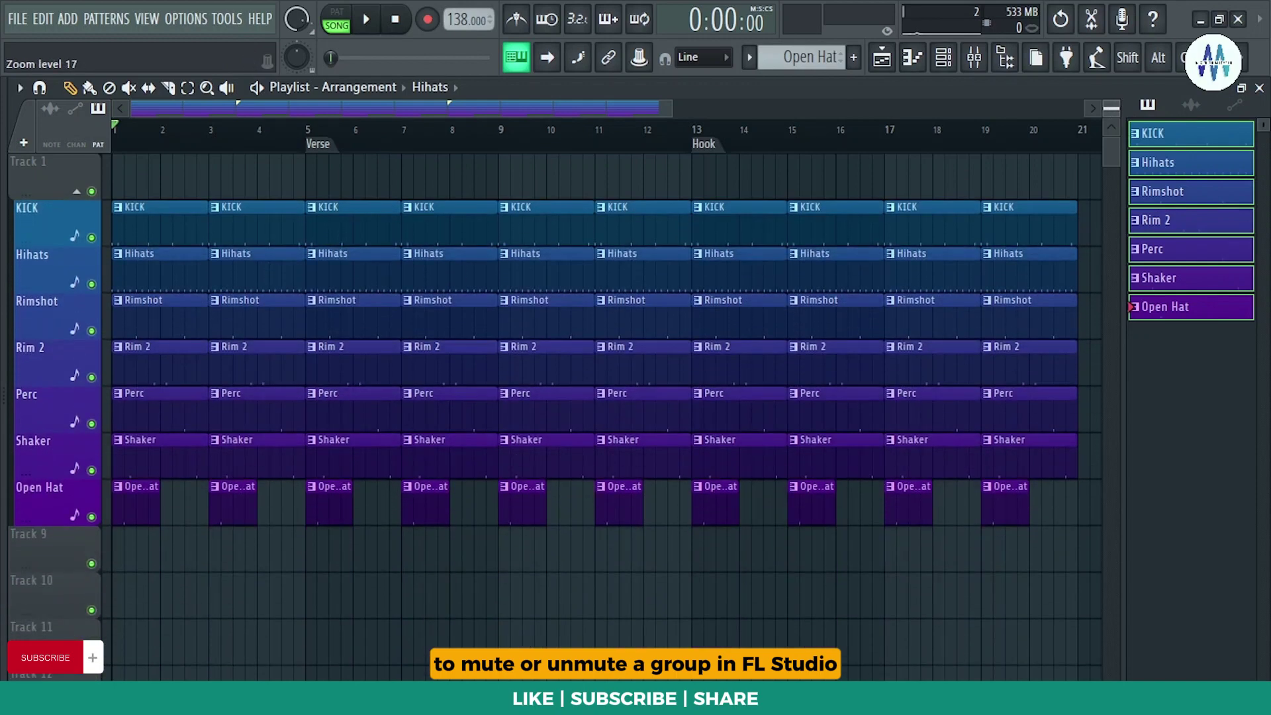
pyautogui.press('alt')
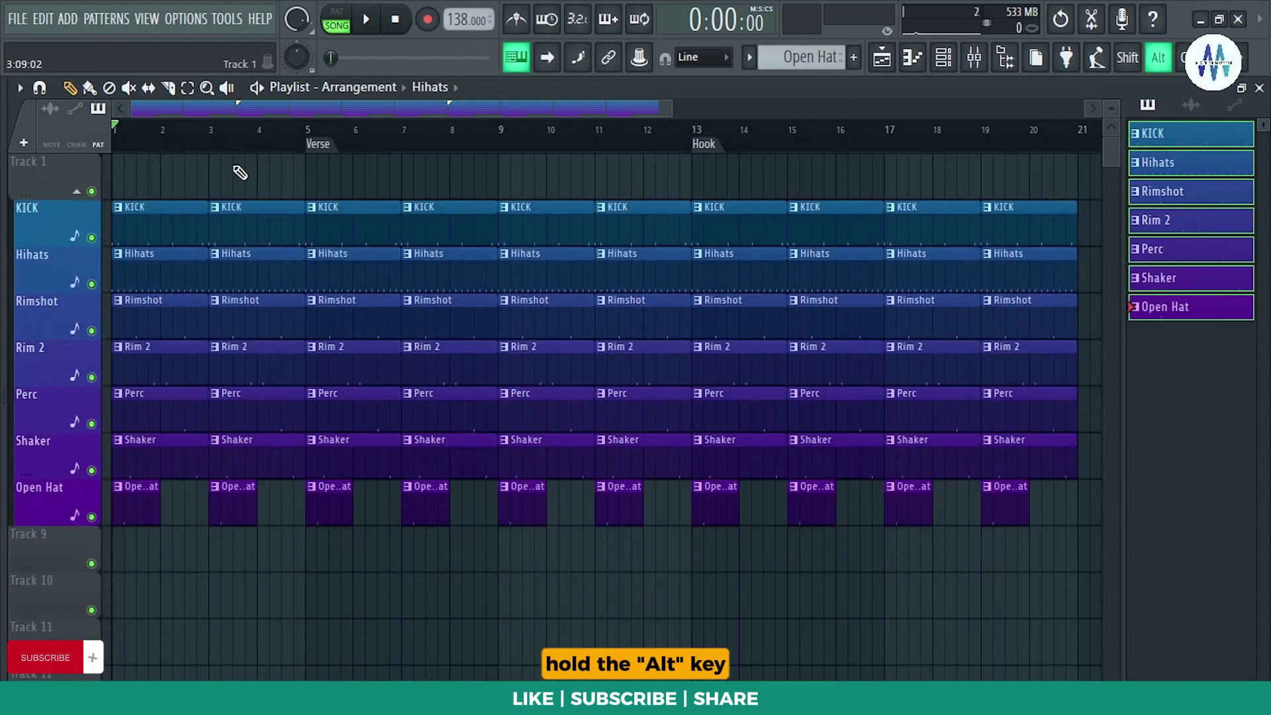
pyautogui.keyDown('alt'); pyautogui.click(92, 191); pyautogui.keyUp('alt')
pyautogui.keyDown('alt'); pyautogui.click(92, 192); pyautogui.keyUp('alt')
pyautogui.keyDown('alt'); pyautogui.click(92, 191); pyautogui.keyUp('alt')
pyautogui.keyDown('alt'); pyautogui.click(92, 191); pyautogui.keyUp('alt')
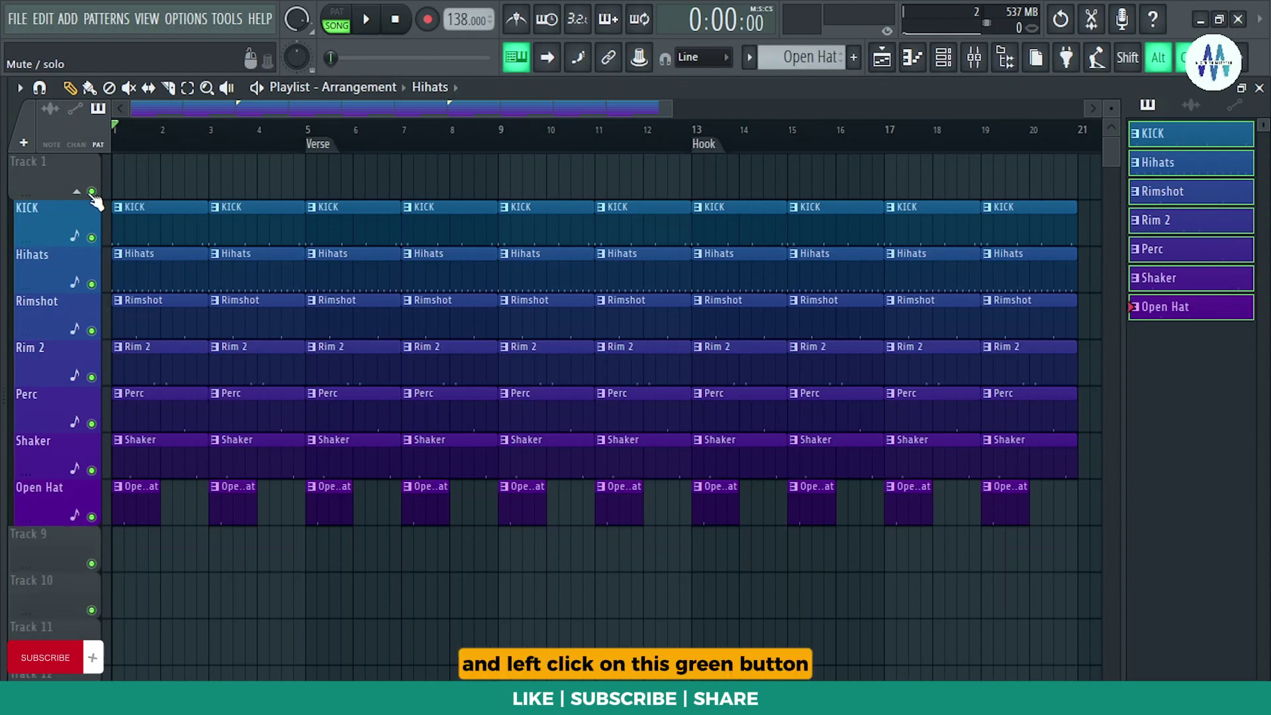
pyautogui.keyDown('ctrl'); pyautogui.keyDown('alt'); pyautogui.click(92, 192); pyautogui.keyUp('alt'); pyautogui.keyUp('ctrl')
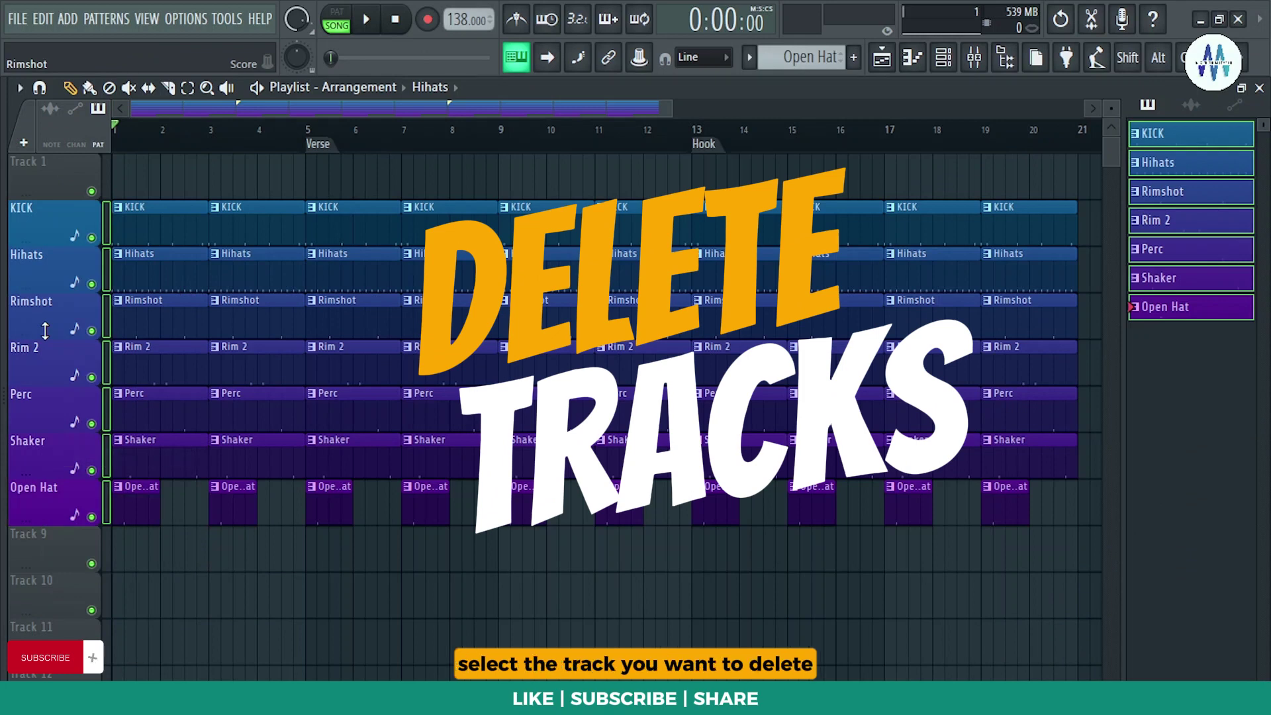
# Step: Delete the empty Track 1 and confirm, leaving KICK as the top track
pyautogui.rightClick(53, 176)
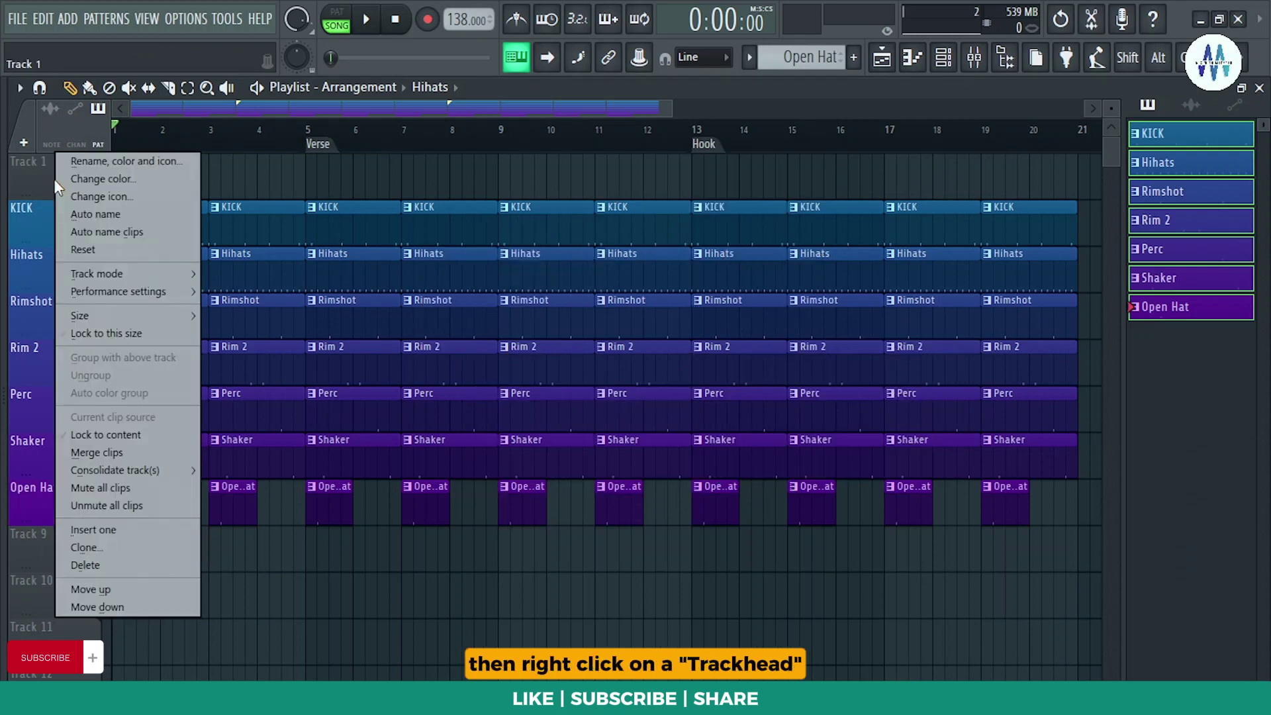
pyautogui.press('e')
pyautogui.press('o')
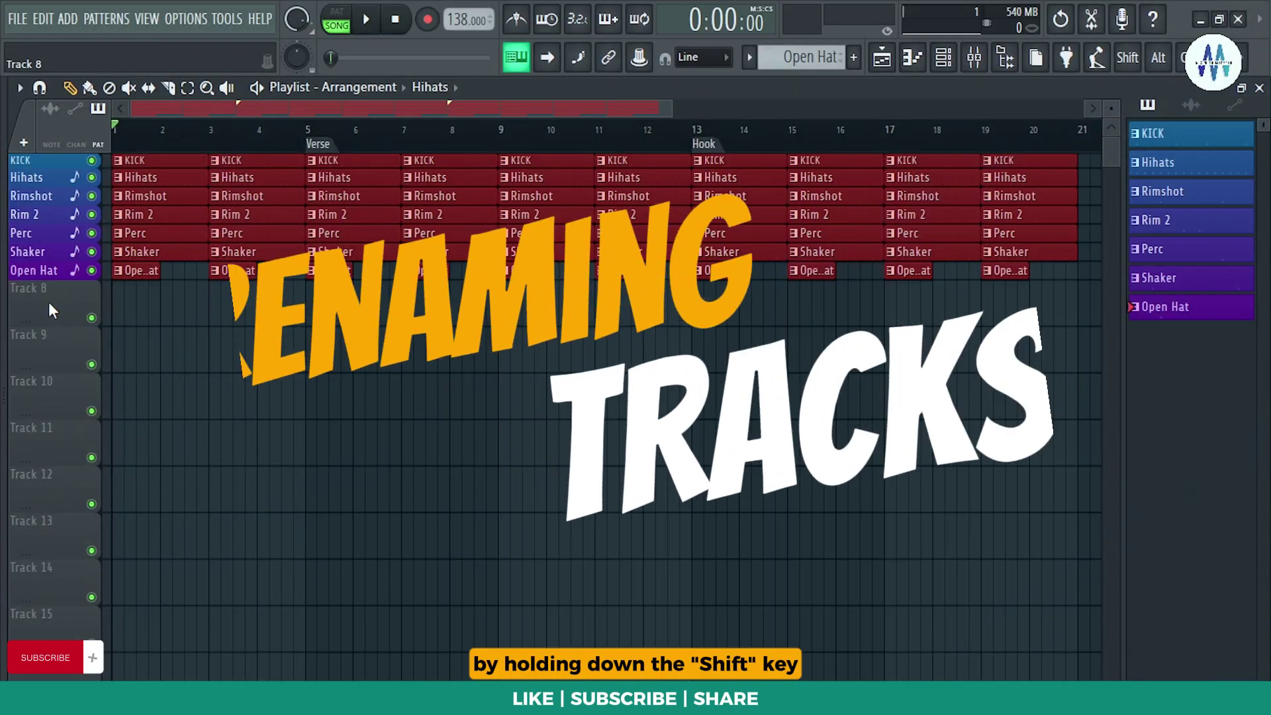
# Step: Rename Track 8 to 'Melody', change its colour, and give it the piano icon
pyautogui.press('shift')
pyautogui.keyDown('shift'); pyautogui.click(48, 302); pyautogui.keyUp('shift')
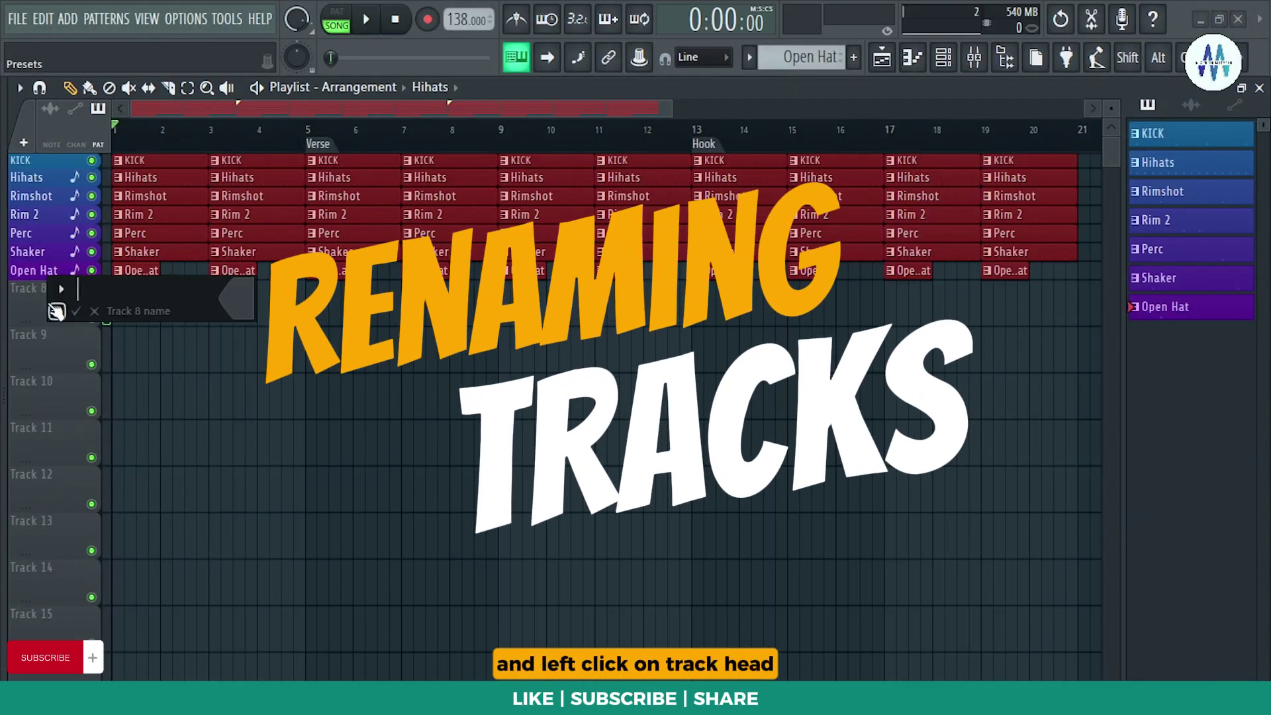
pyautogui.write('Me')
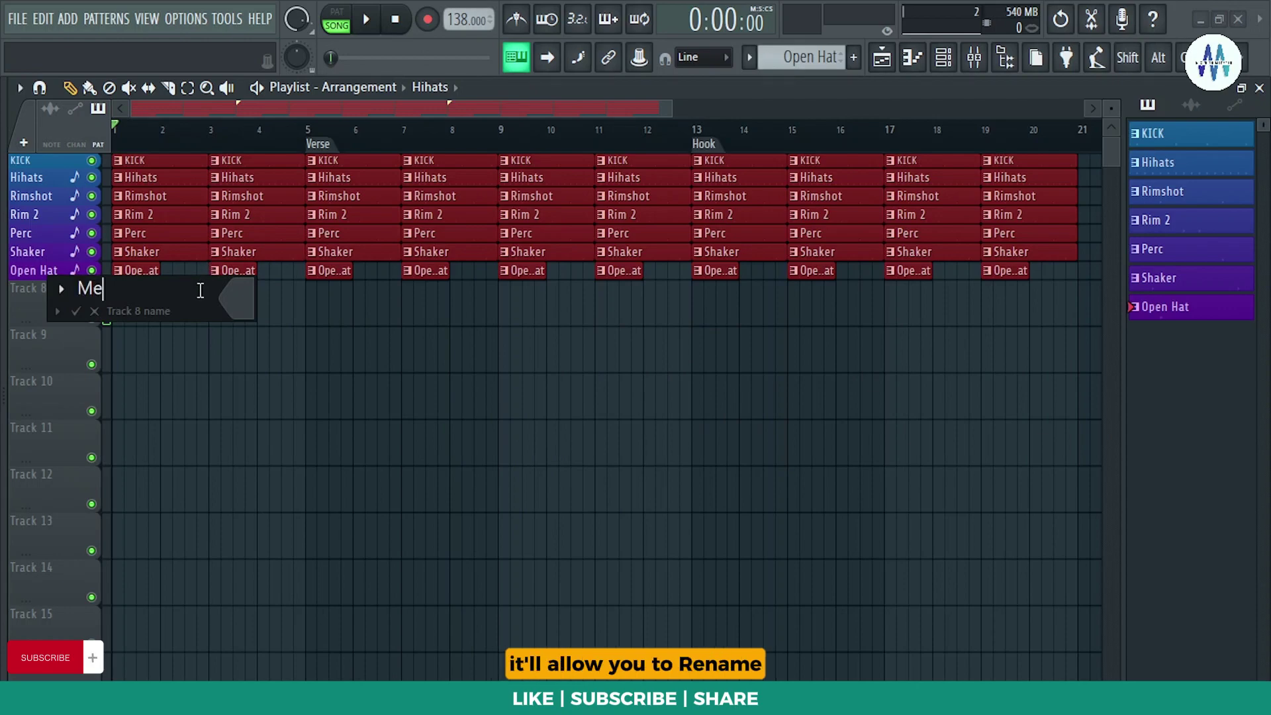
pyautogui.write('lody')
pyautogui.click(61, 287)
pyautogui.rightClick(62, 284)
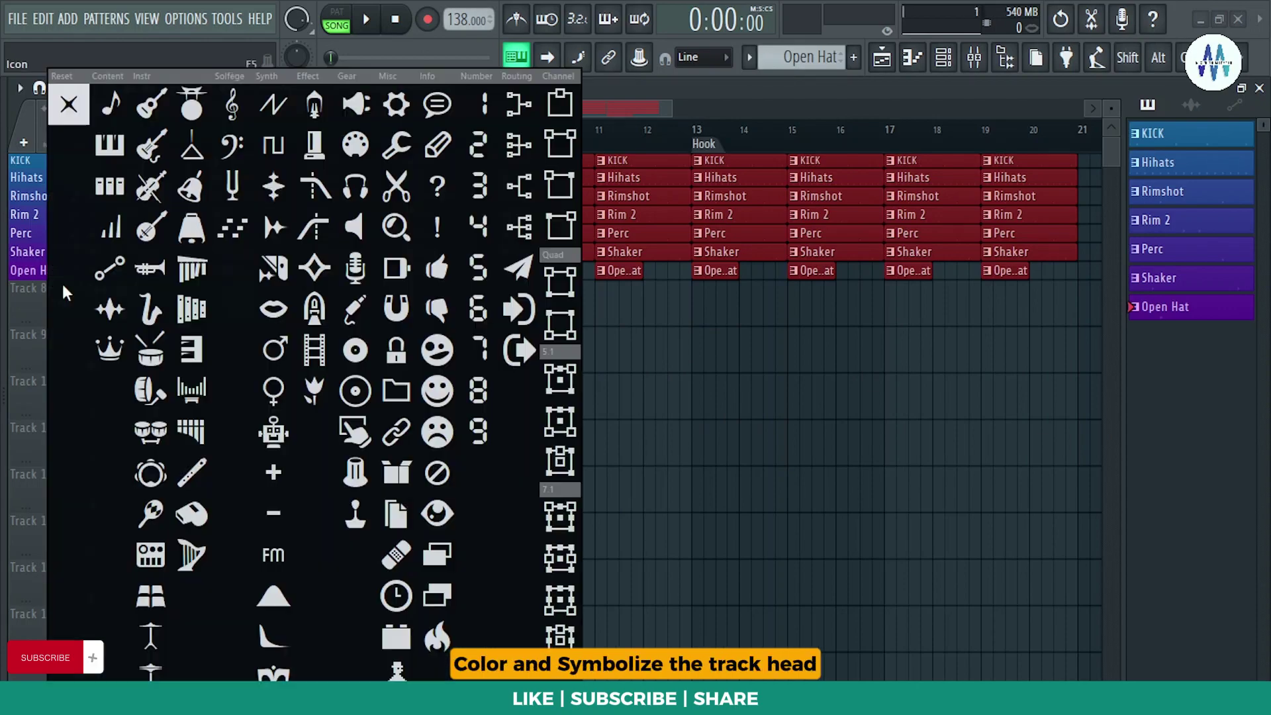
pyautogui.click(109, 145)
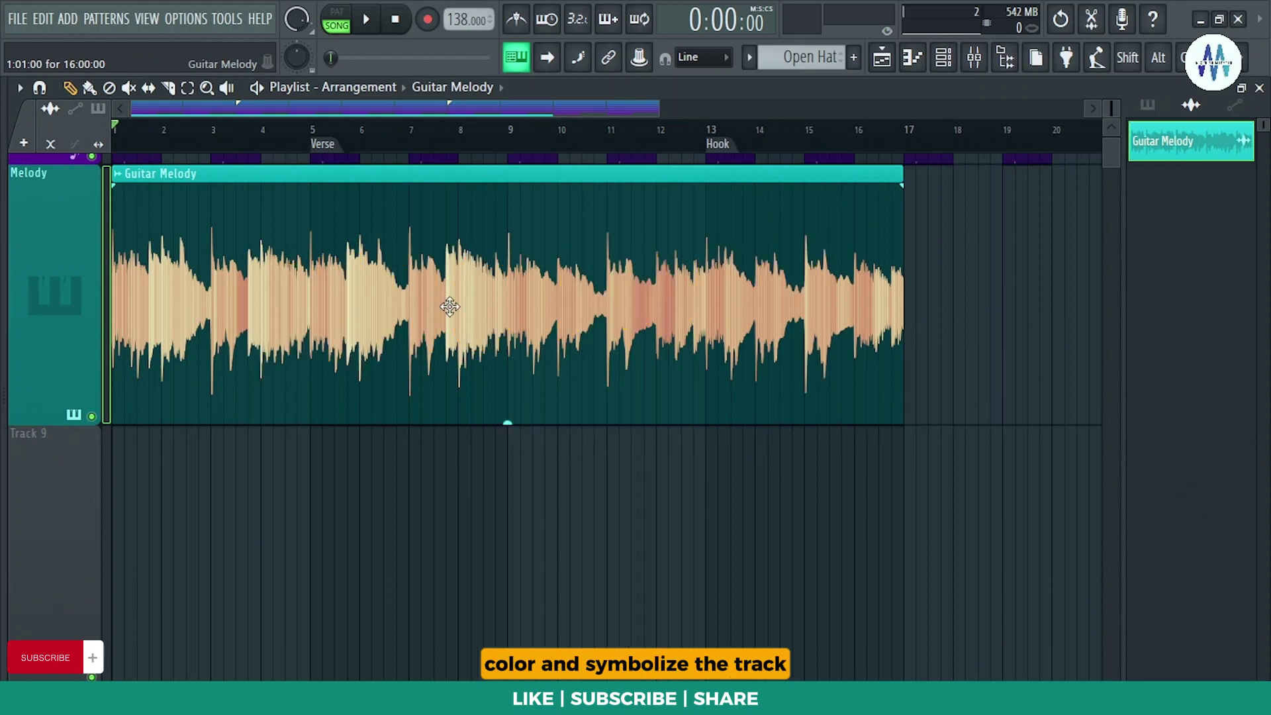
# Step: Auto name the Melody track from its content and rename its clips to match
pyautogui.rightClick(78, 239)
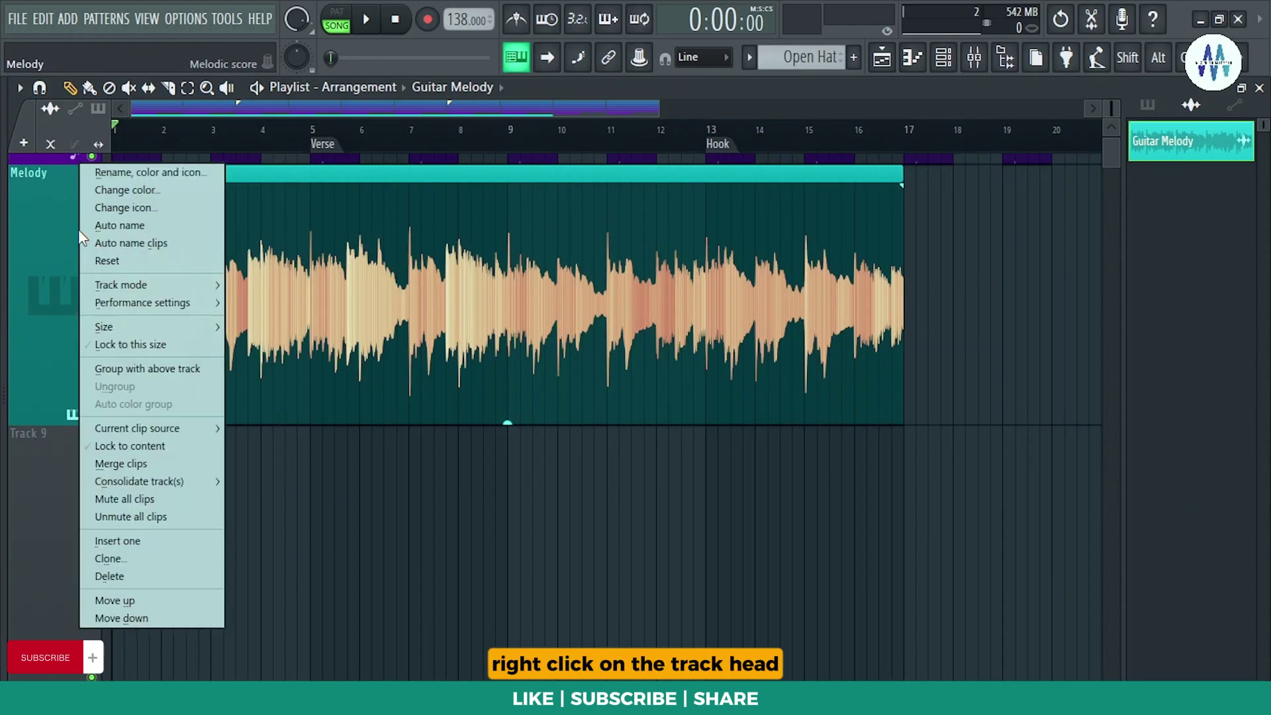
pyautogui.click(113, 228)
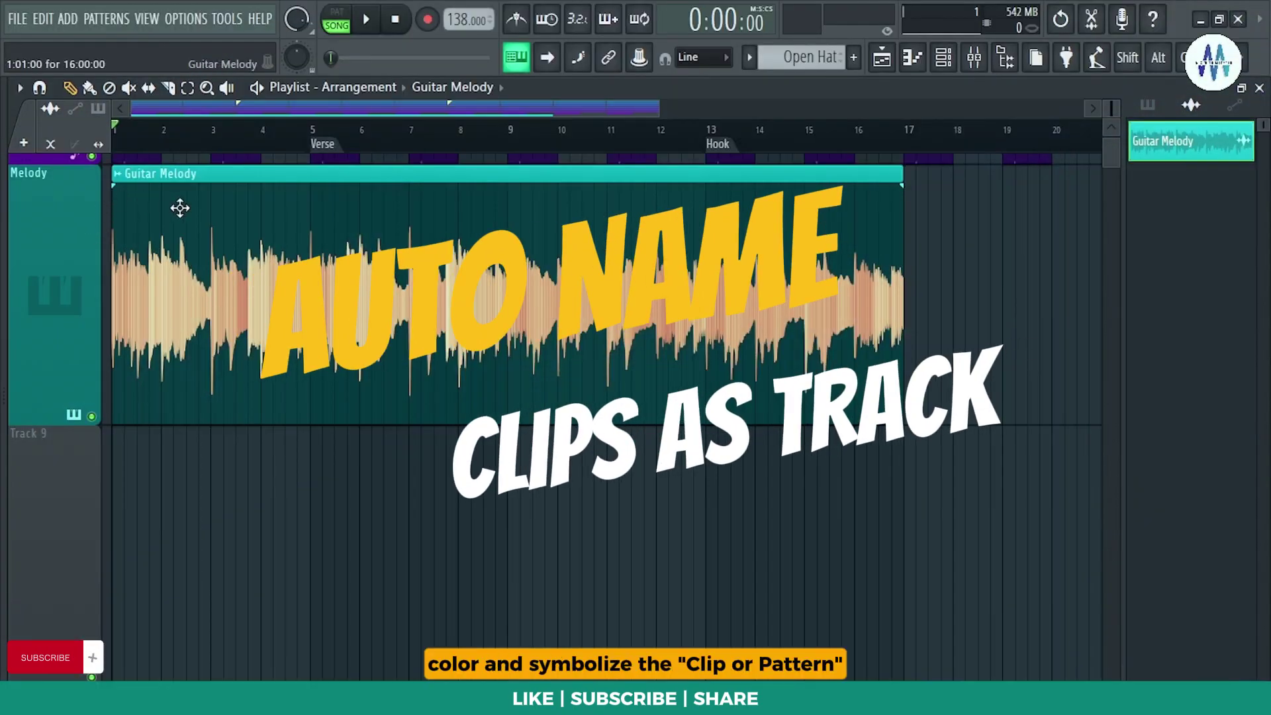
pyautogui.rightClick(50, 214)
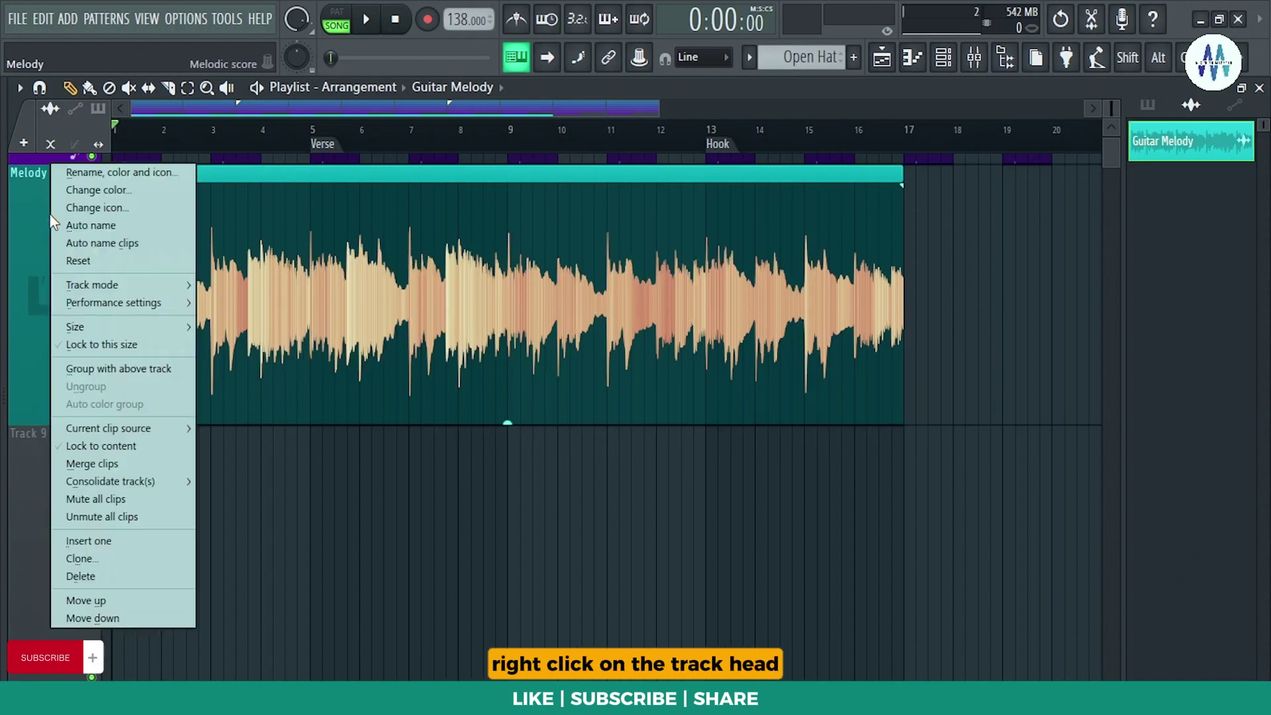
pyautogui.click(110, 243)
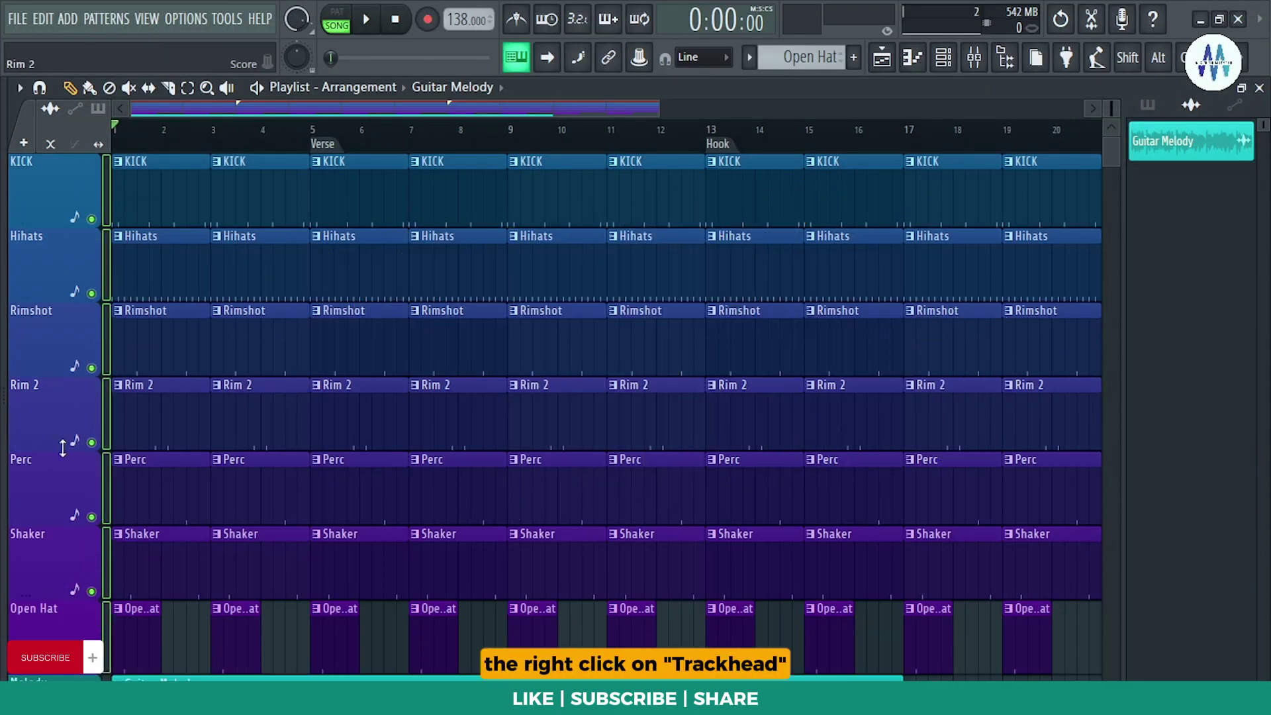
# Step: Make KICK an instrument track using the existing KICK channel, accepting the reroute for all drum channels
pyautogui.rightClick(46, 203)
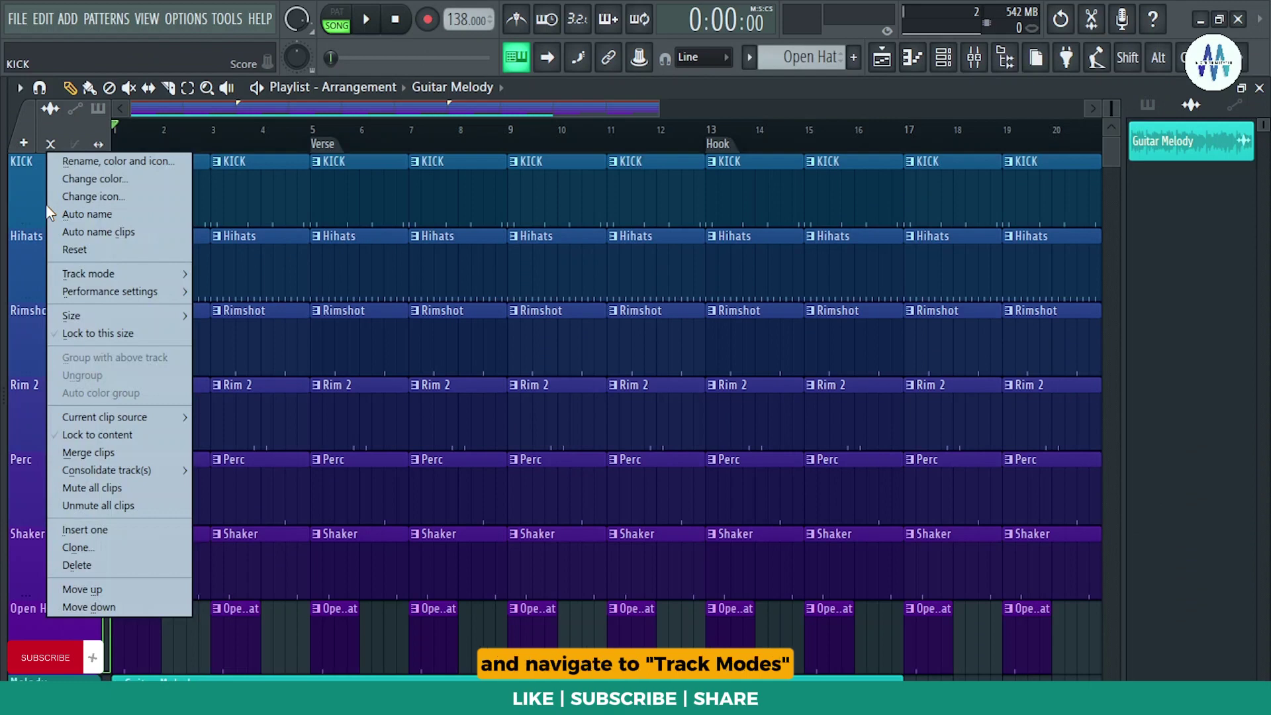
pyautogui.moveTo(109, 275)
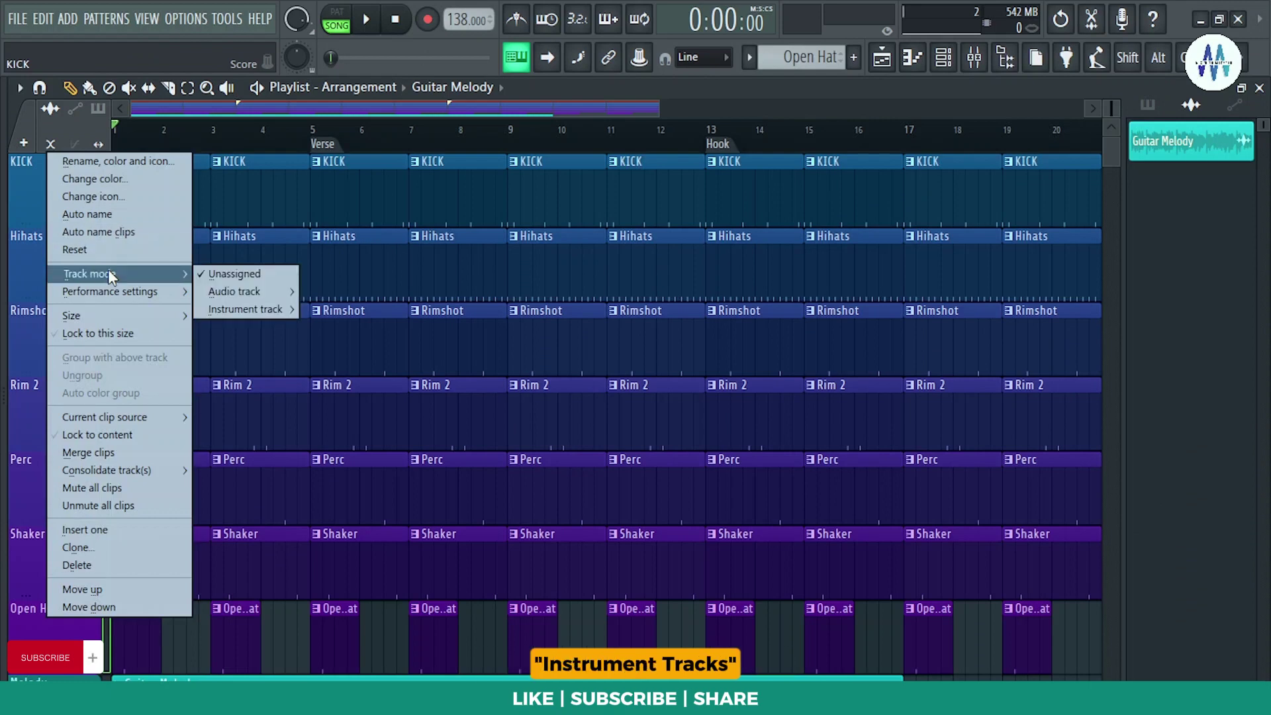
pyautogui.moveTo(230, 309)
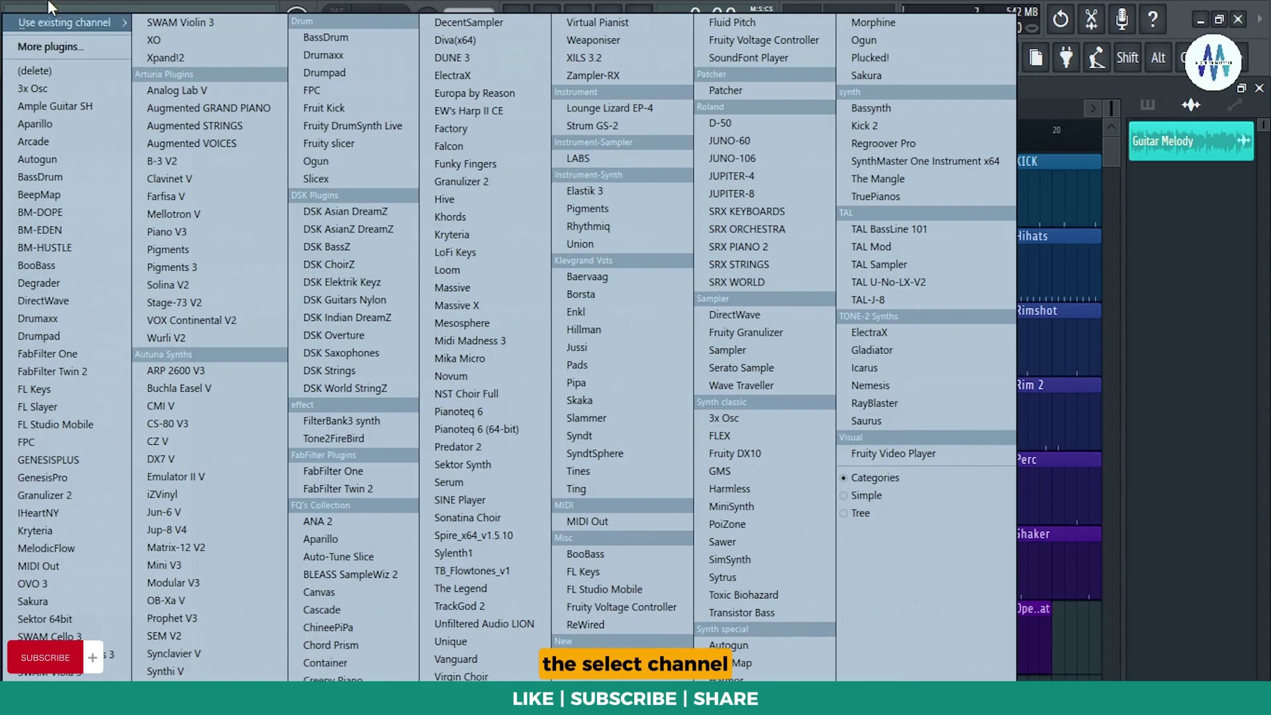
pyautogui.moveTo(54, 21)
pyautogui.click(150, 17)
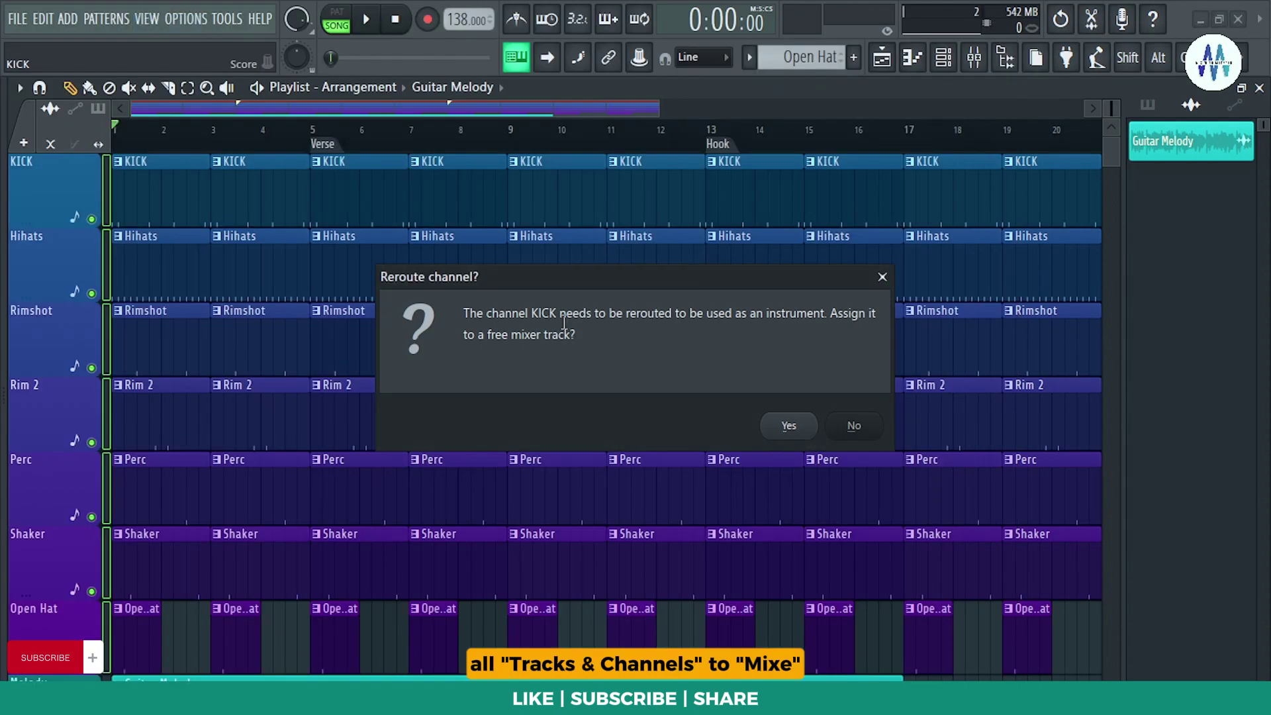
pyautogui.click(787, 426)
pyautogui.click(791, 424)
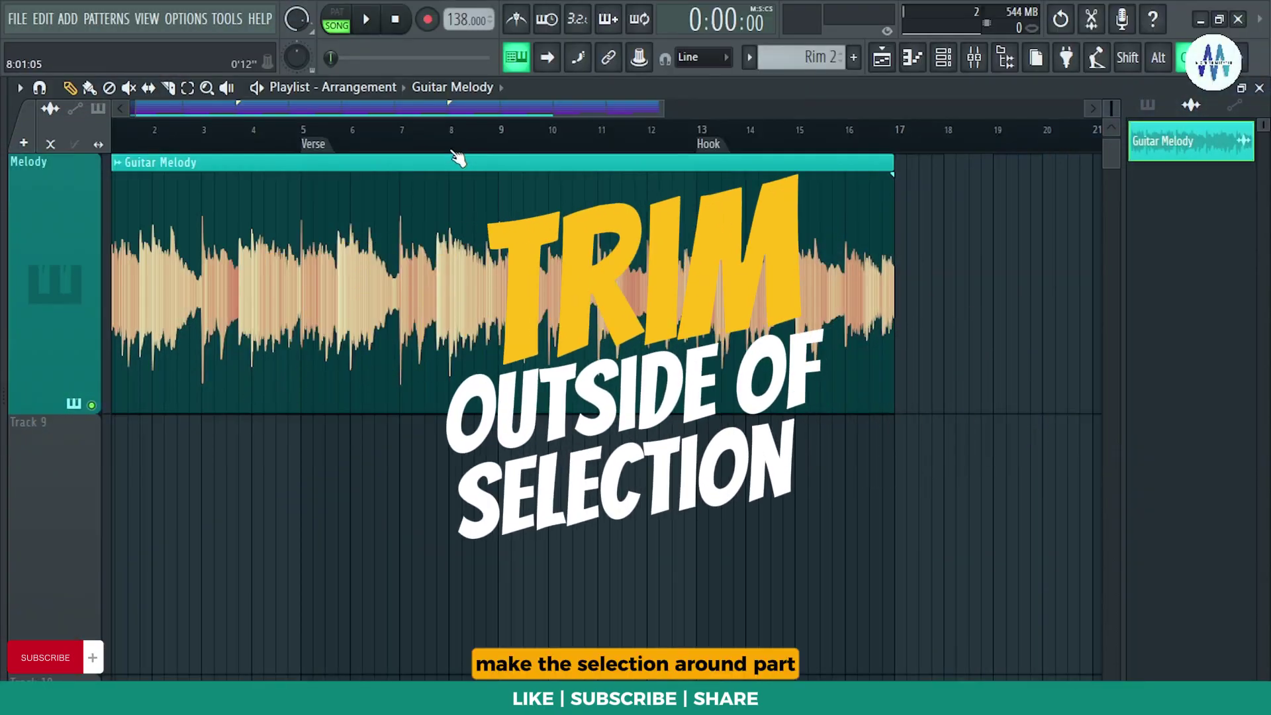
# Step: Trim the Guitar Melody clip outside a time selection starting at bar 8
pyautogui.moveTo(459, 161); pyautogui.dragTo(501, 159)
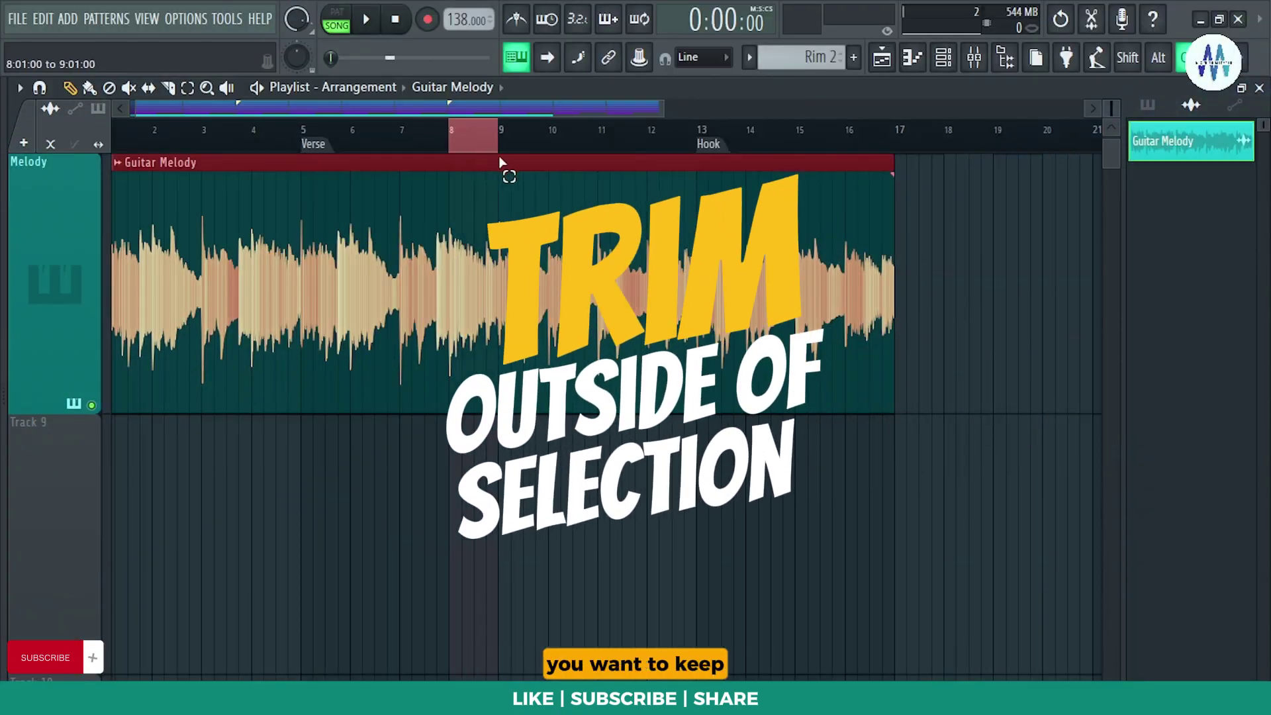
pyautogui.click(116, 164)
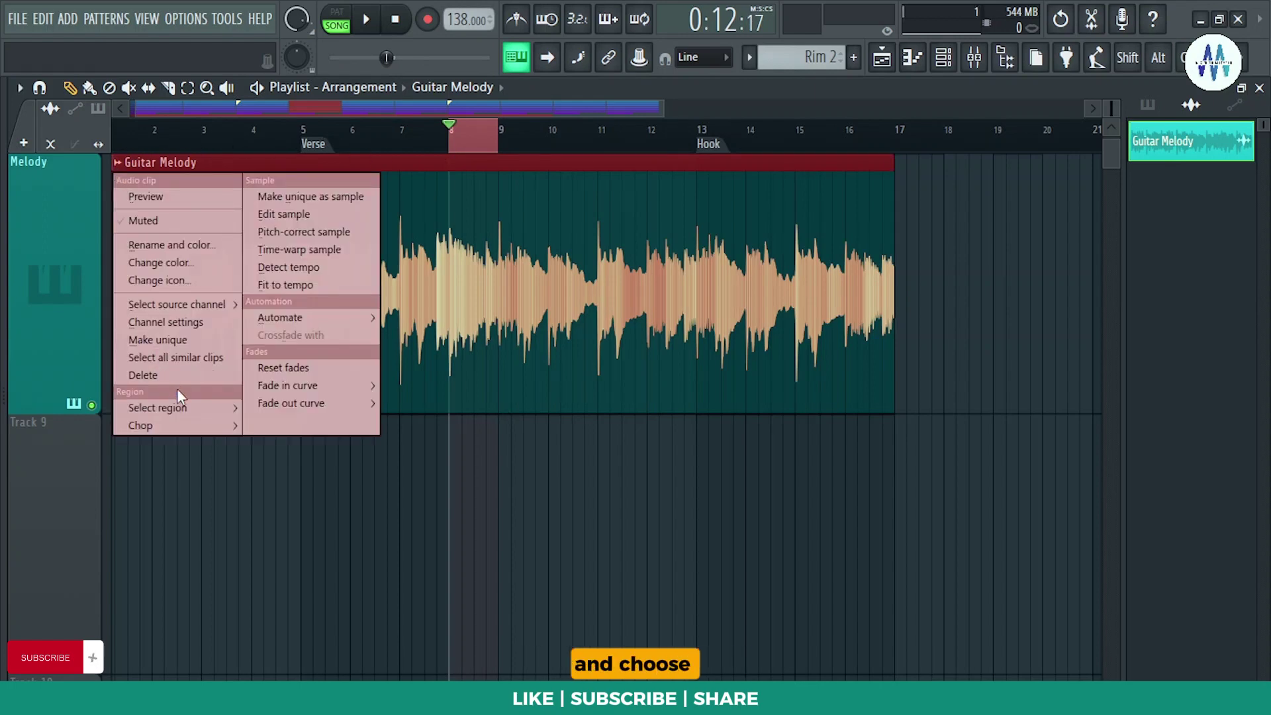
pyautogui.moveTo(196, 421)
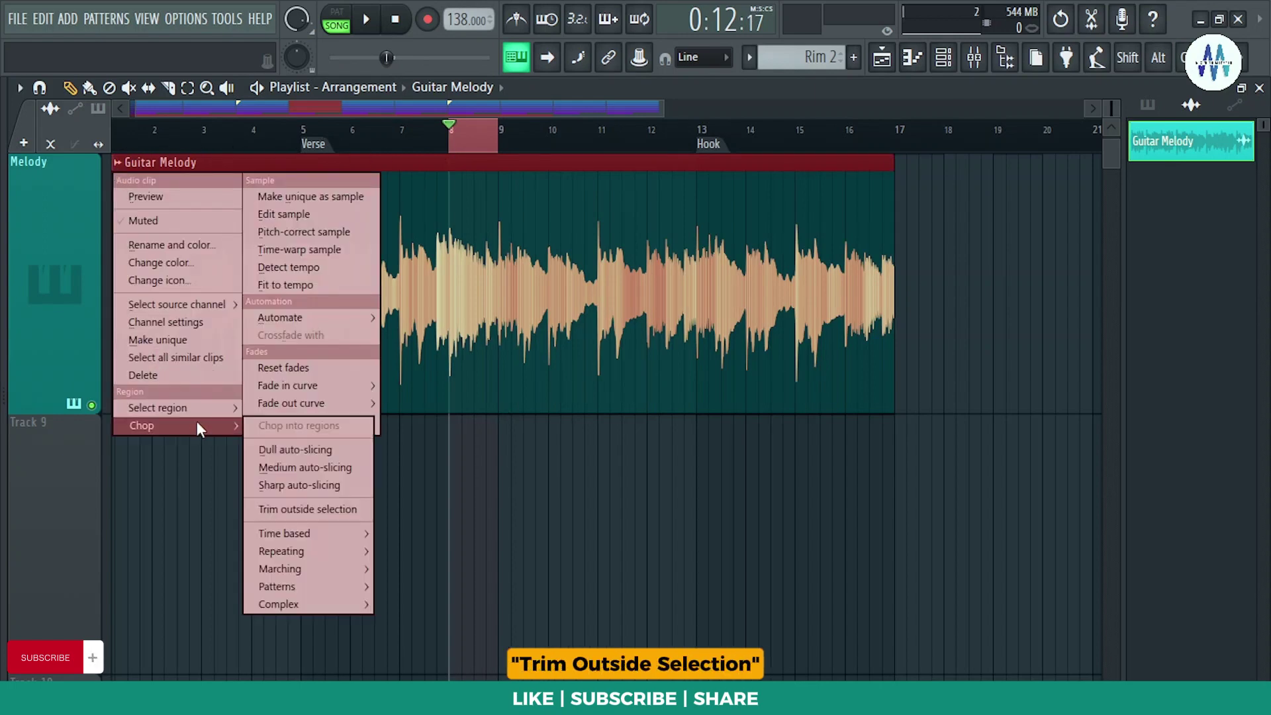
pyautogui.click(316, 508)
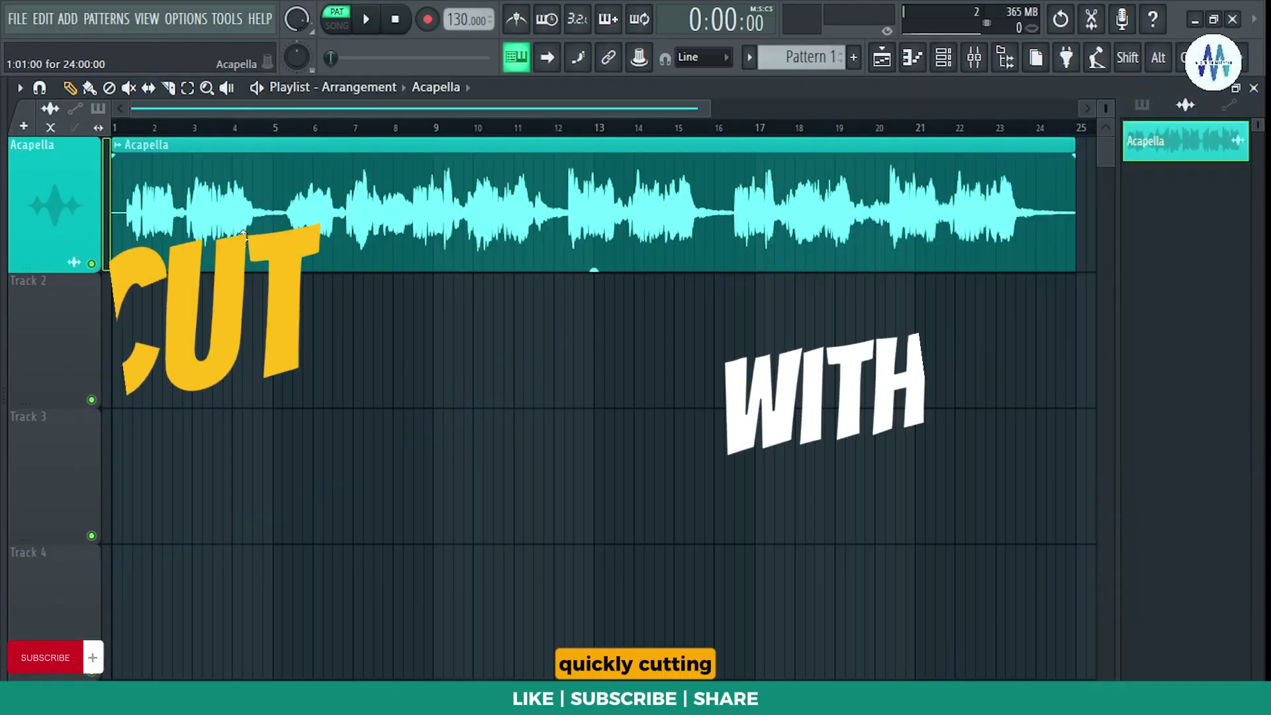